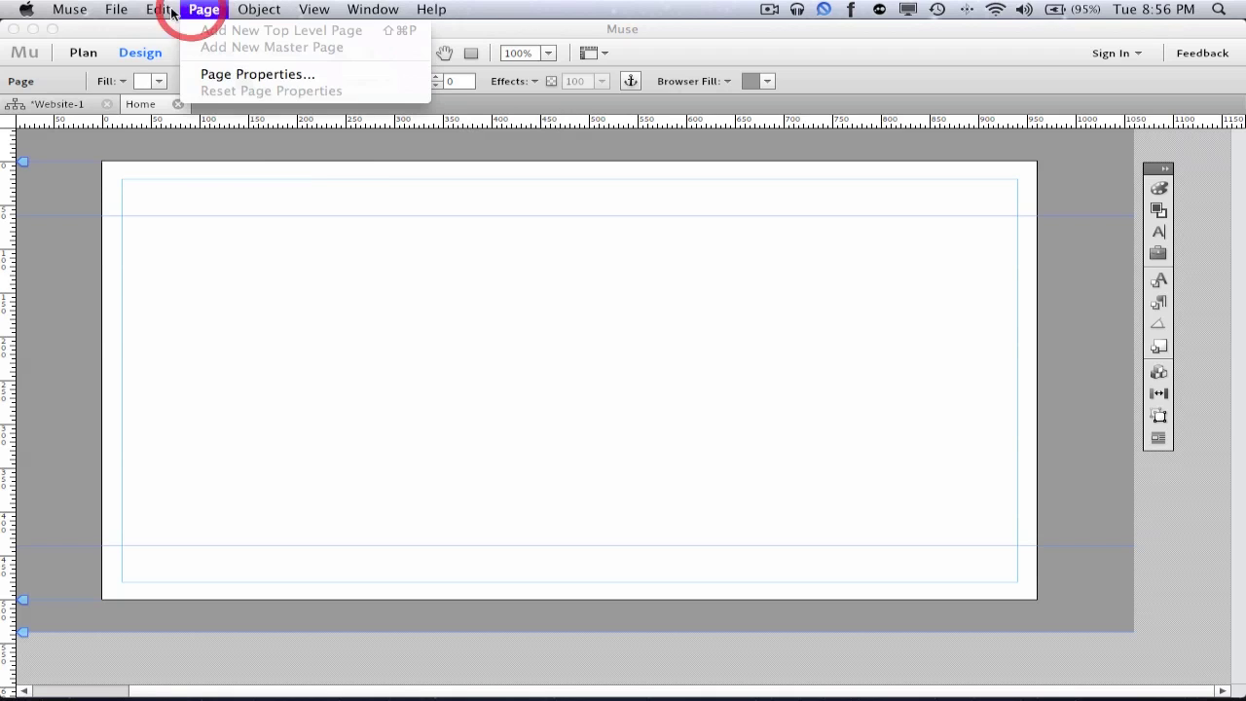
Step: Bring up the menu commands for placing an image on the blank Home page
{"action": "mouse_move", "coordinate": [128, 12]}
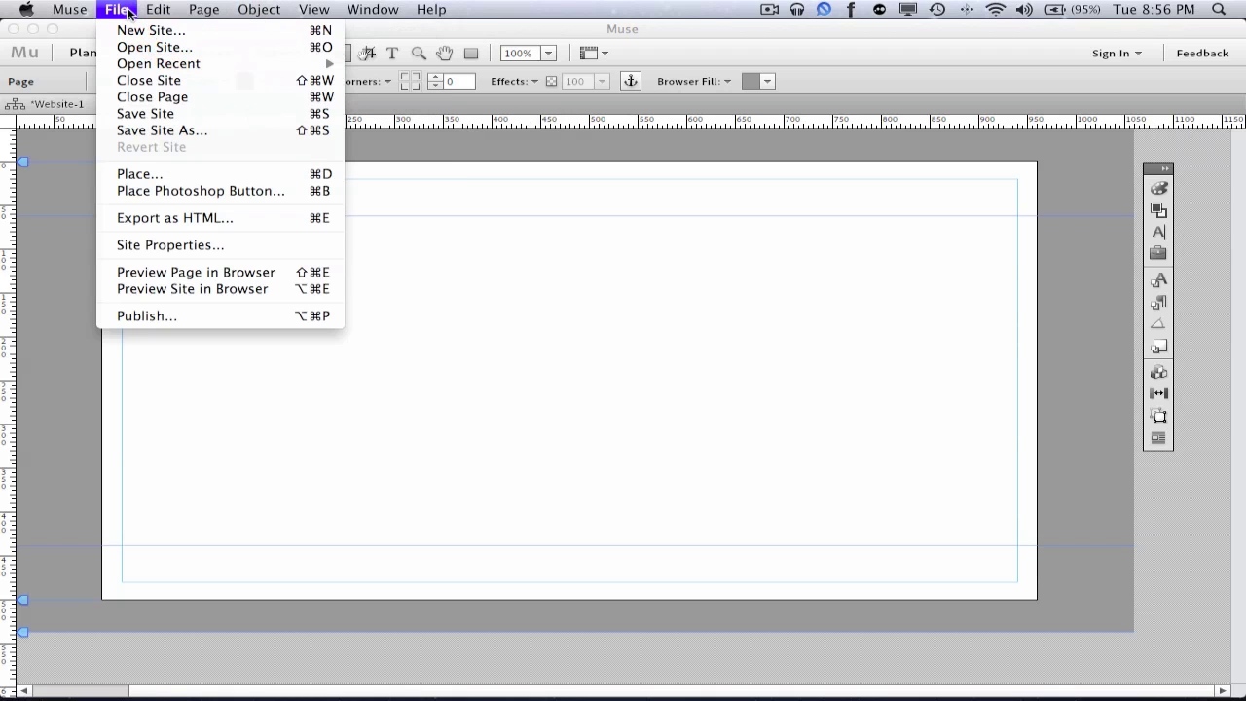
Step: Import the Lamborghini Murcielago LP 670-4 SuperVeloce 1 photo from Pictures > 2010 Lambo via File > Place
{"action": "left_click", "coordinate": [212, 175]}
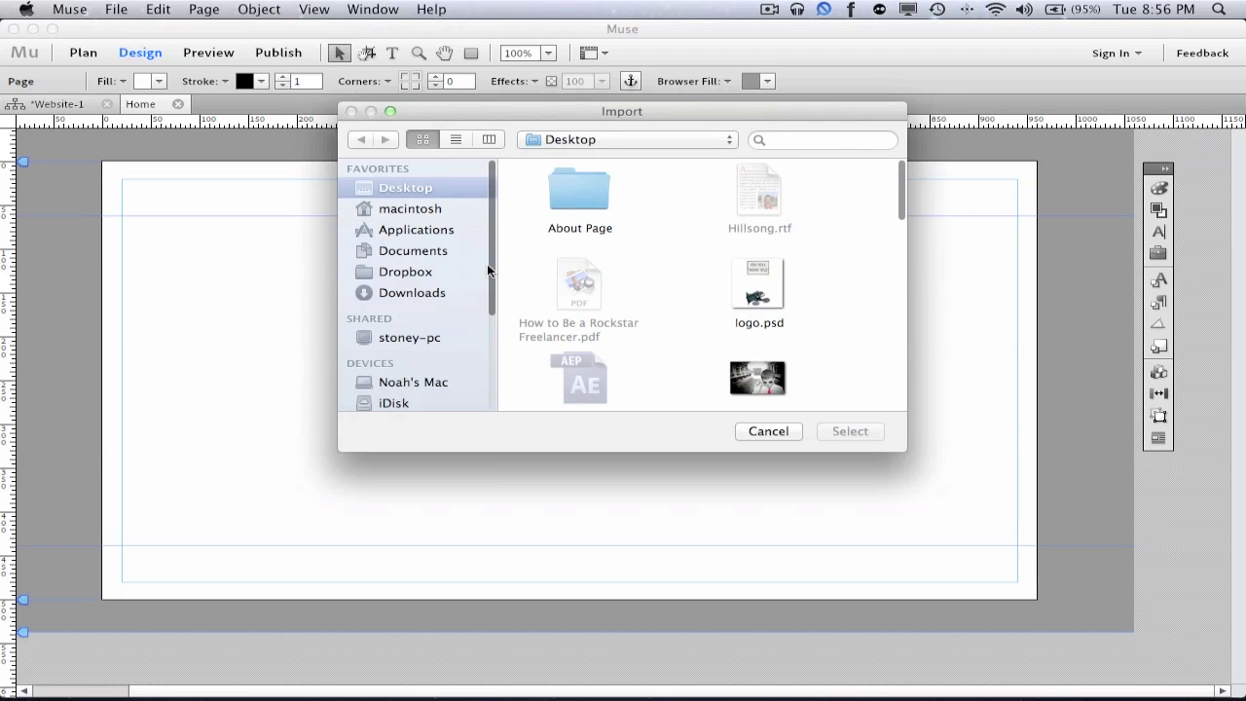
{"action": "scroll", "coordinate": [596, 266], "scroll_direction": "down", "scroll_amount": 8}
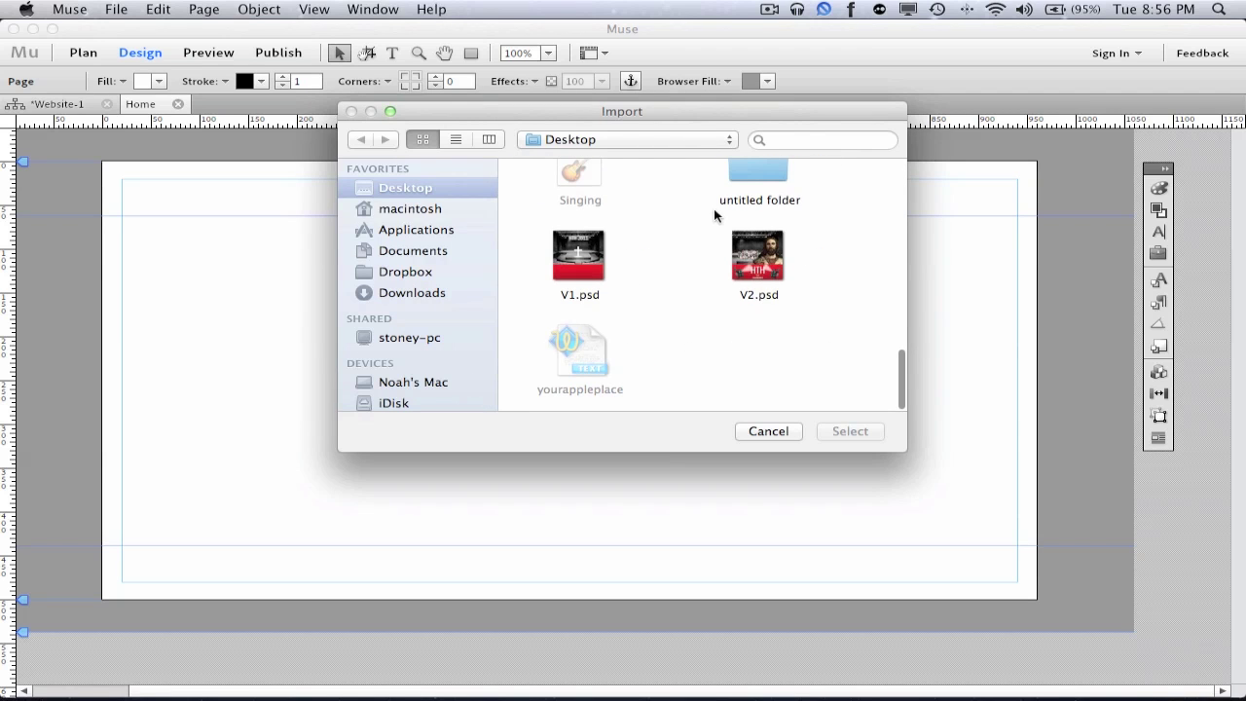
{"action": "scroll", "coordinate": [715, 211], "scroll_direction": "up", "scroll_amount": 8}
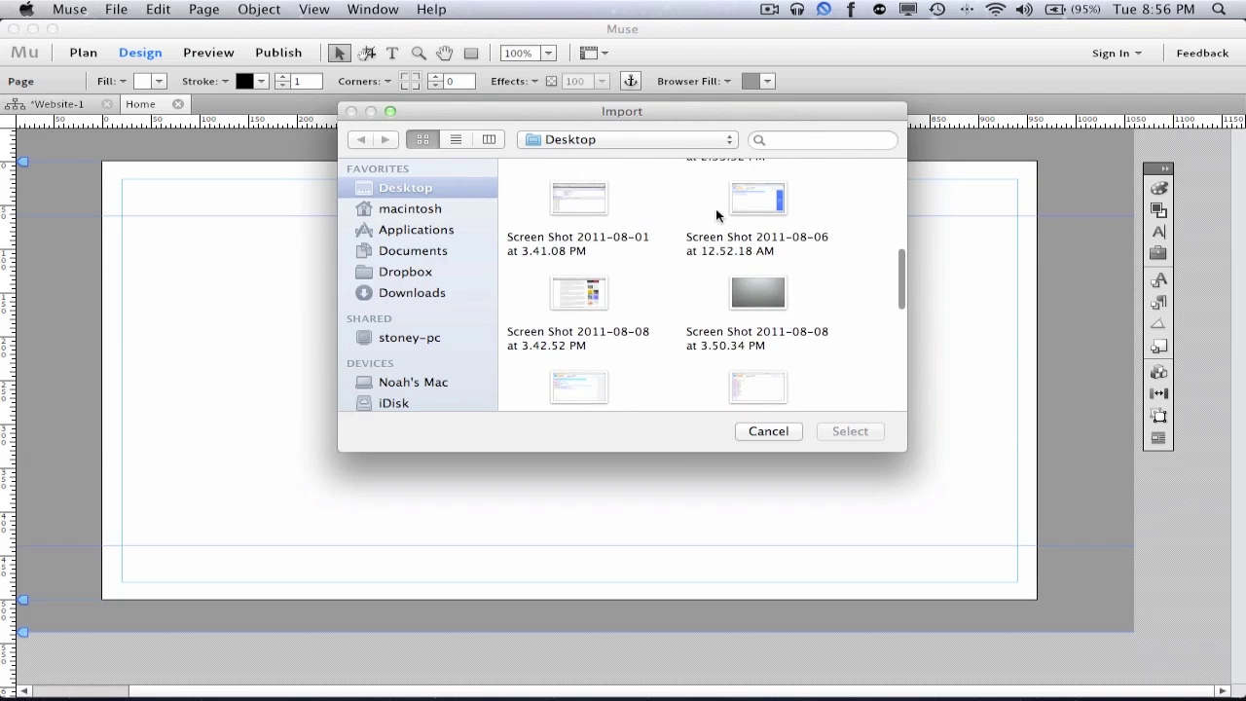
{"action": "scroll", "coordinate": [717, 214], "scroll_direction": "up", "scroll_amount": 6}
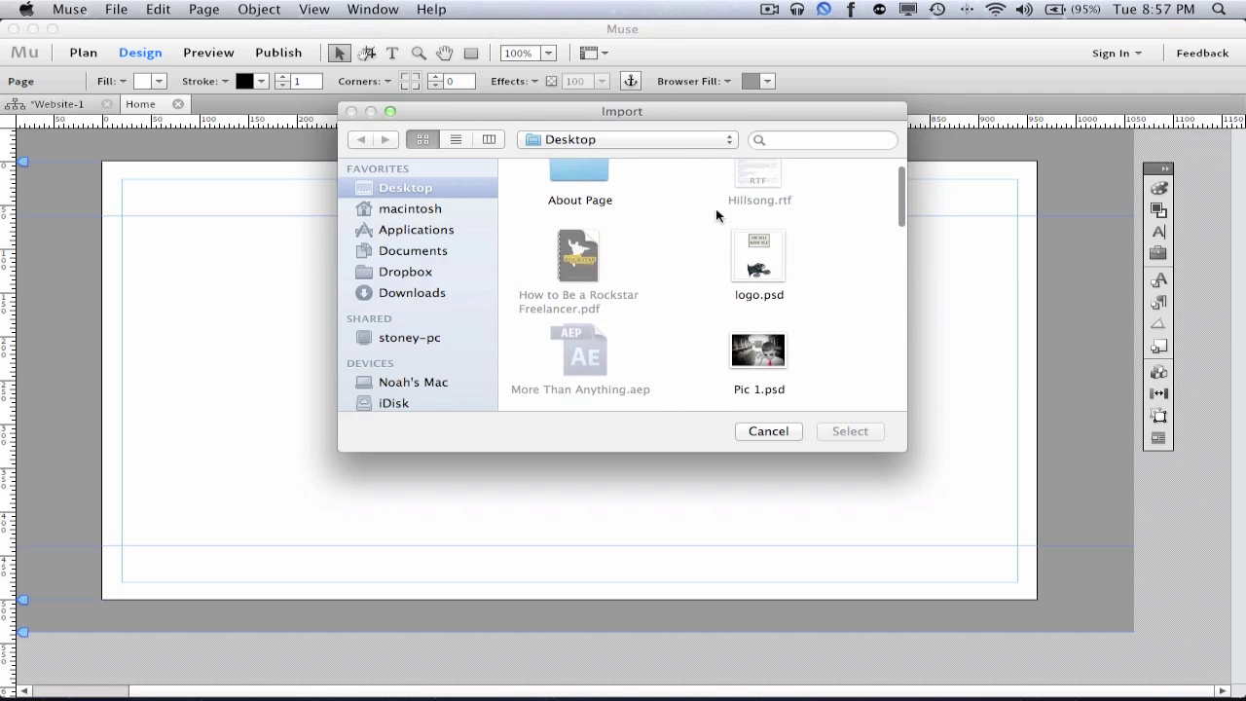
{"action": "scroll", "coordinate": [715, 208], "scroll_direction": "down", "scroll_amount": 10}
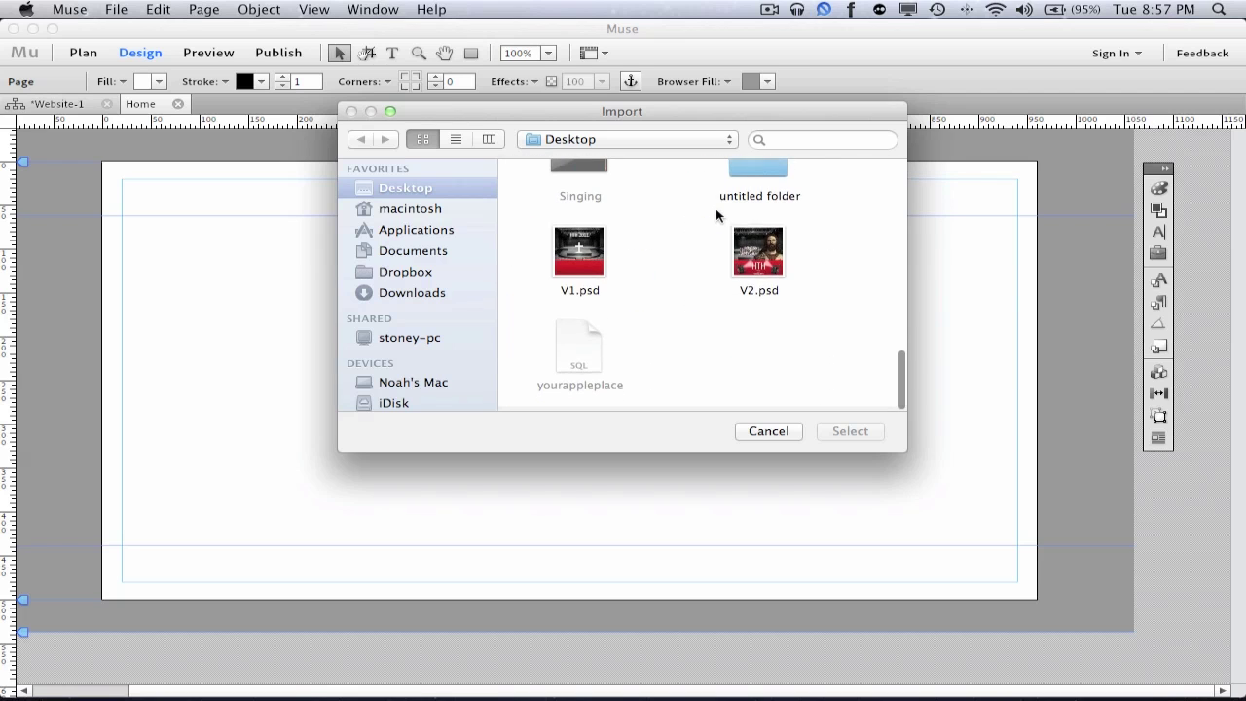
{"action": "scroll", "coordinate": [594, 218], "scroll_direction": "up", "scroll_amount": 1}
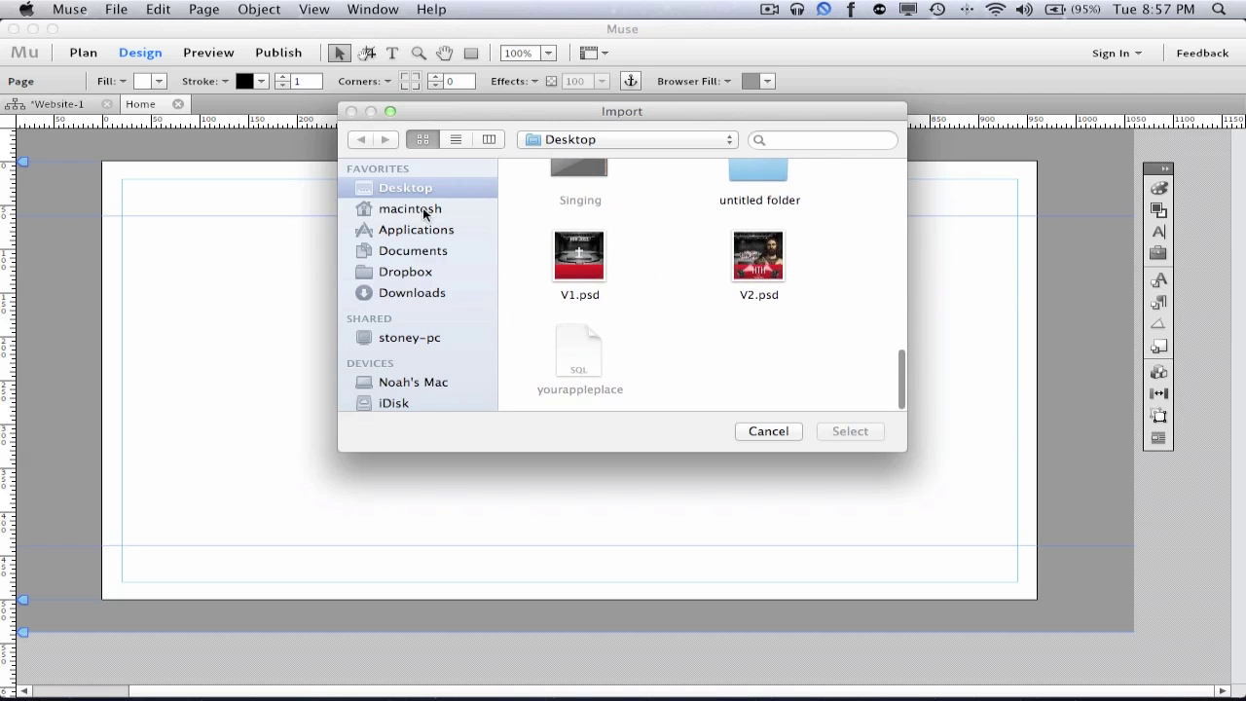
{"action": "left_click", "coordinate": [432, 251]}
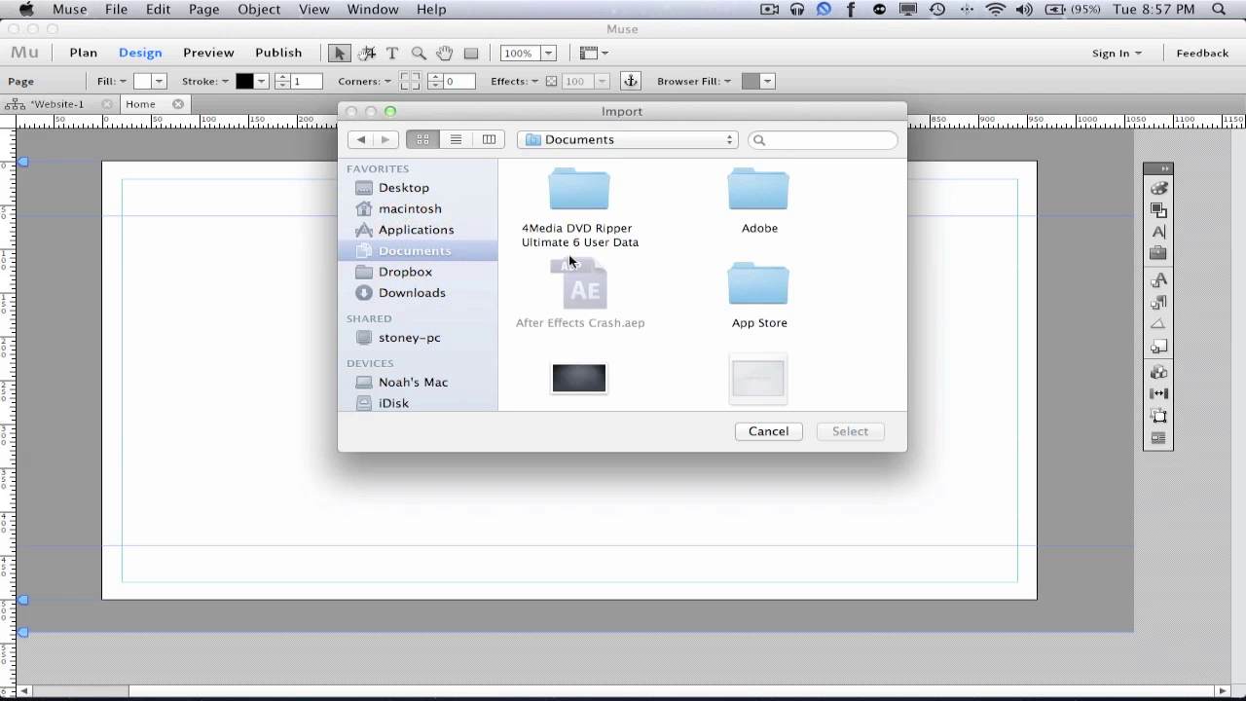
{"action": "left_click", "coordinate": [425, 208]}
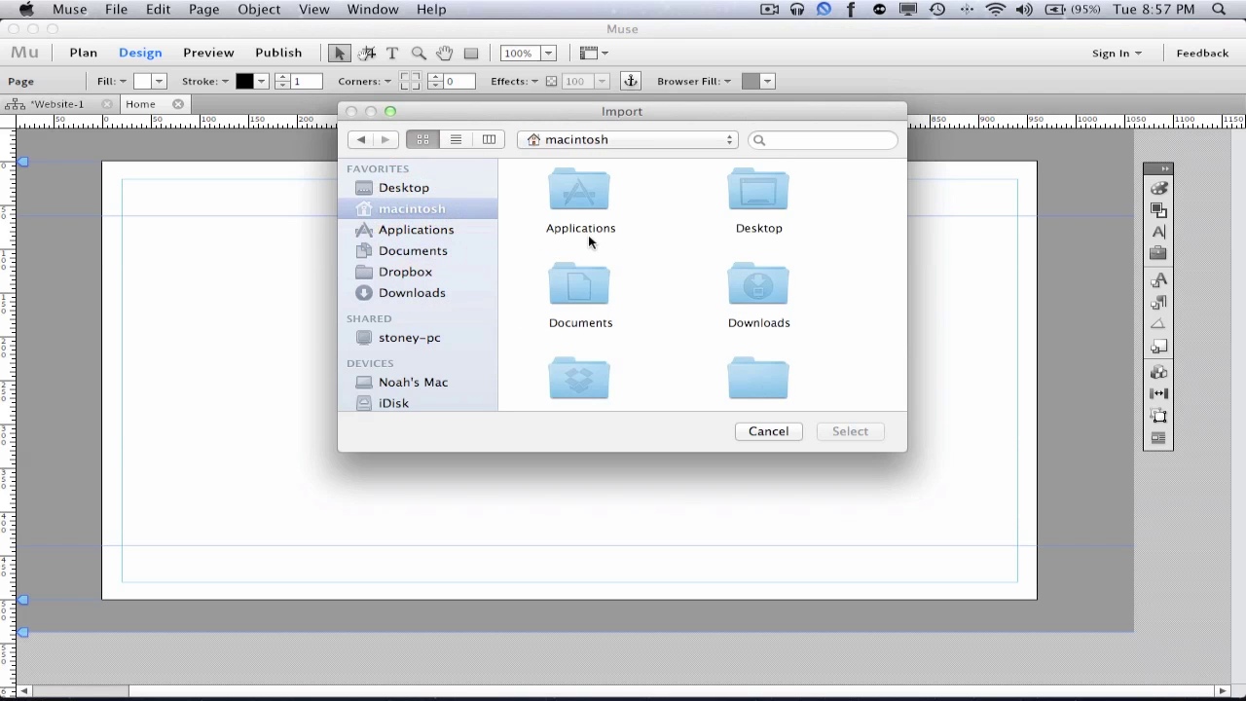
{"action": "scroll", "coordinate": [588, 240], "scroll_direction": "down", "scroll_amount": 5}
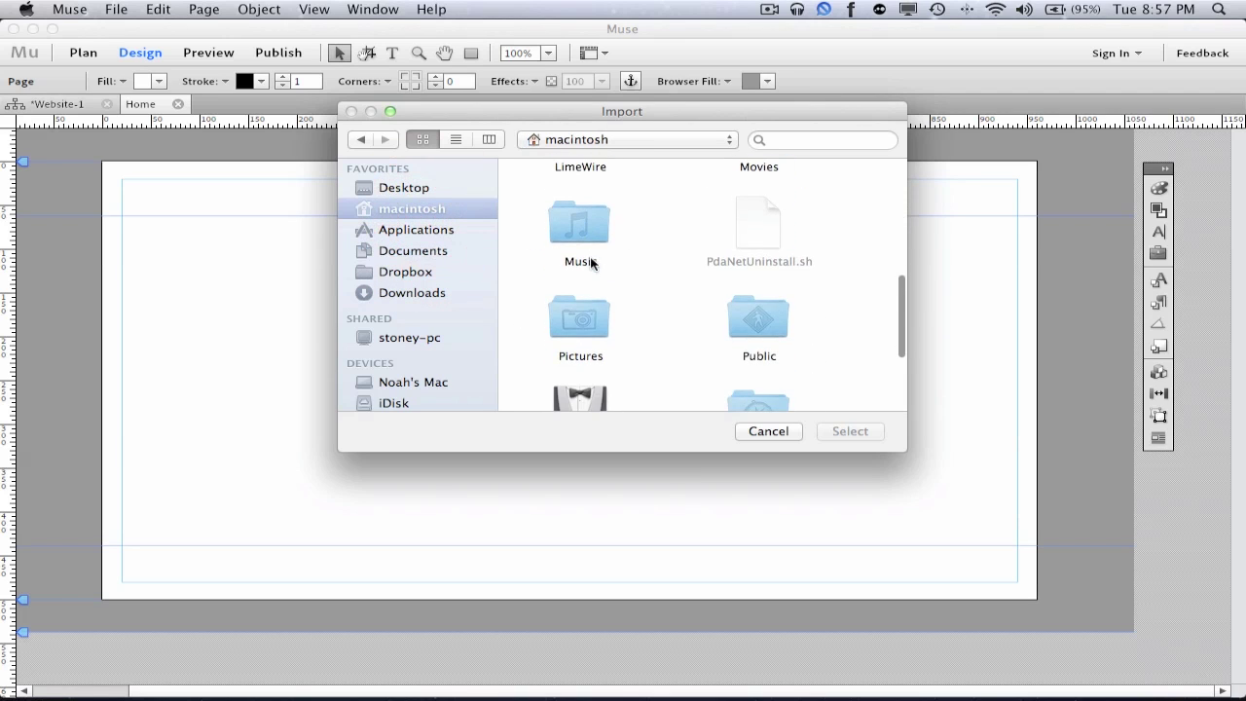
{"action": "double_click", "coordinate": [587, 320]}
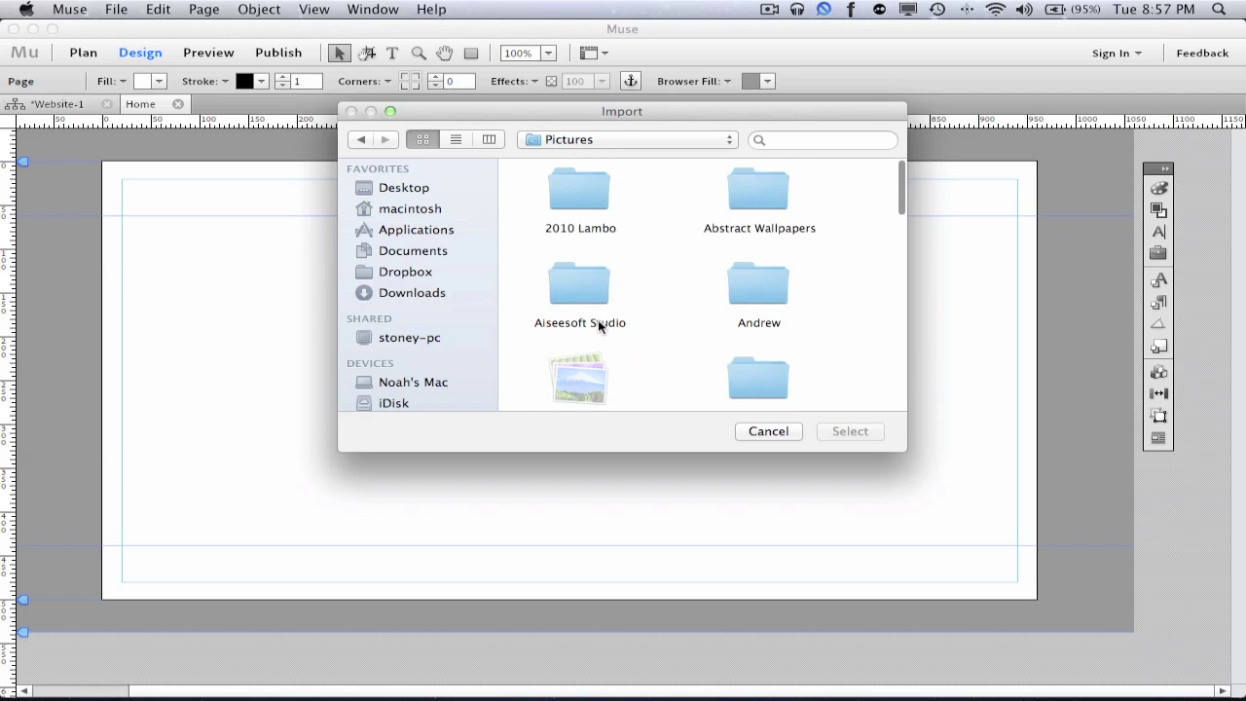
{"action": "double_click", "coordinate": [596, 195]}
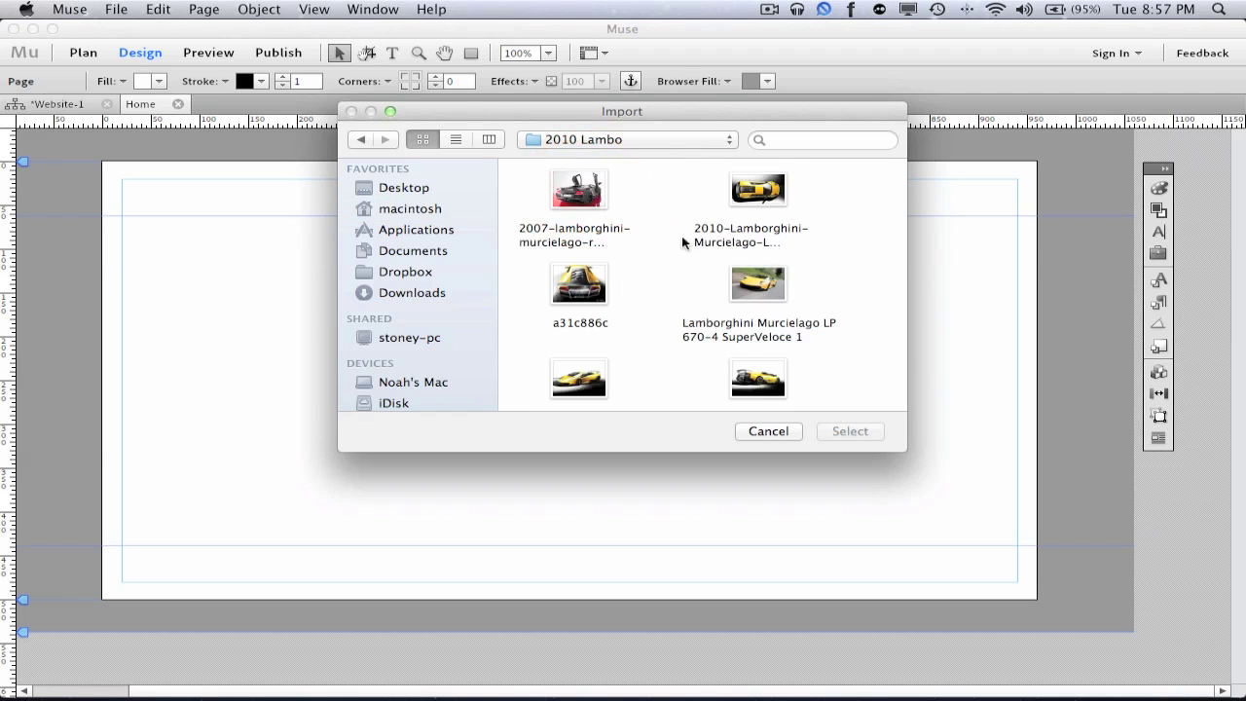
{"action": "double_click", "coordinate": [756, 275]}
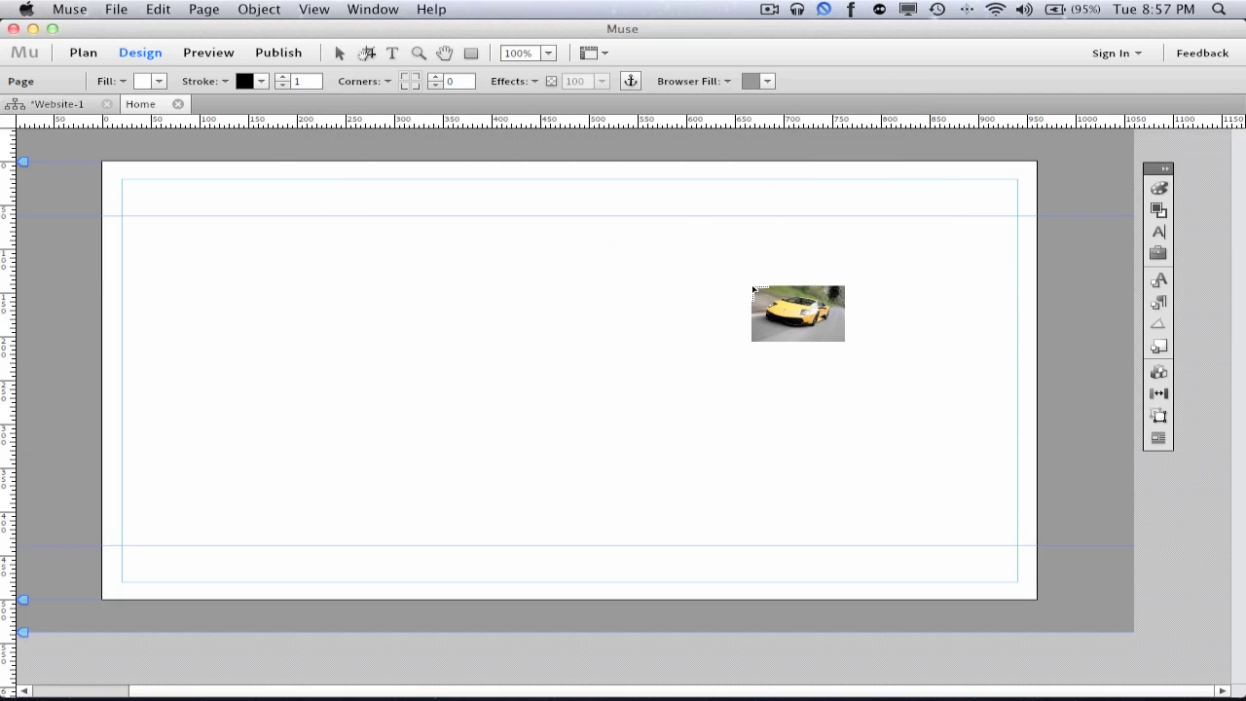
Step: Drop the yellow Lamborghini photo on the Home page and stretch it across the full page width
{"action": "left_click", "coordinate": [478, 305]}
{"action": "left_click_drag", "start_coordinate": [762, 346], "coordinate": [310, 277]}
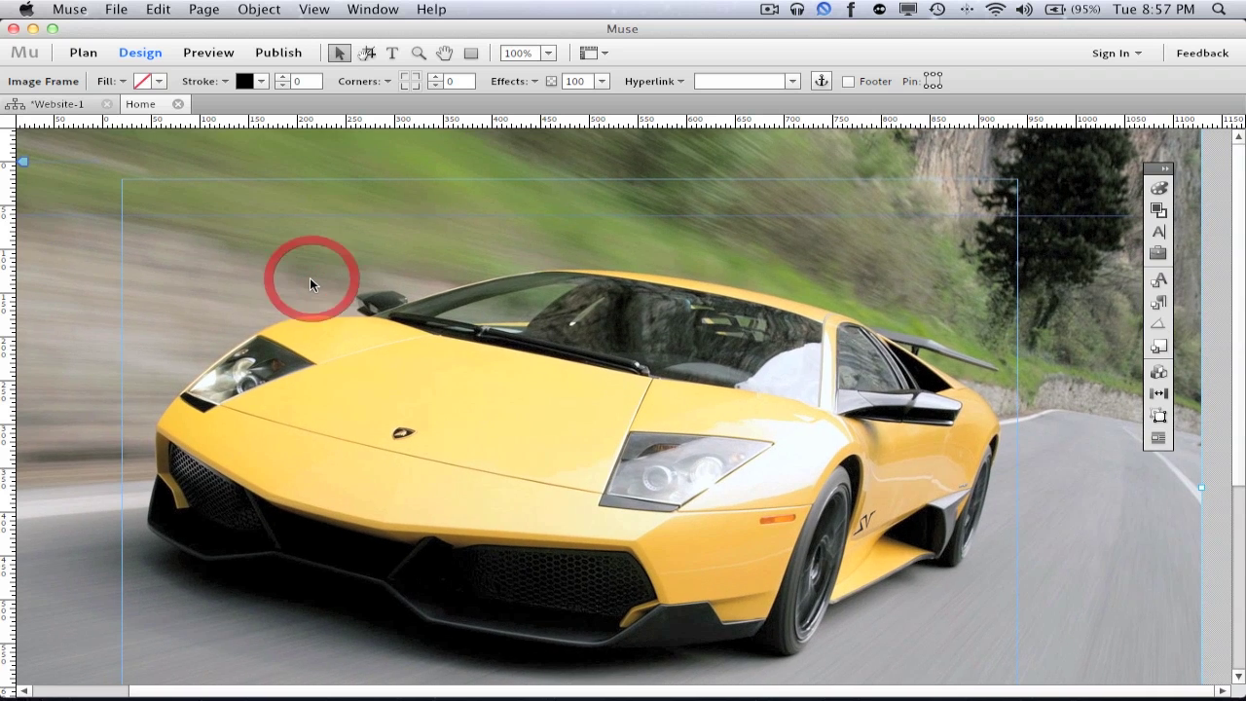
{"action": "scroll", "coordinate": [755, 521], "scroll_direction": "down", "scroll_amount": 5}
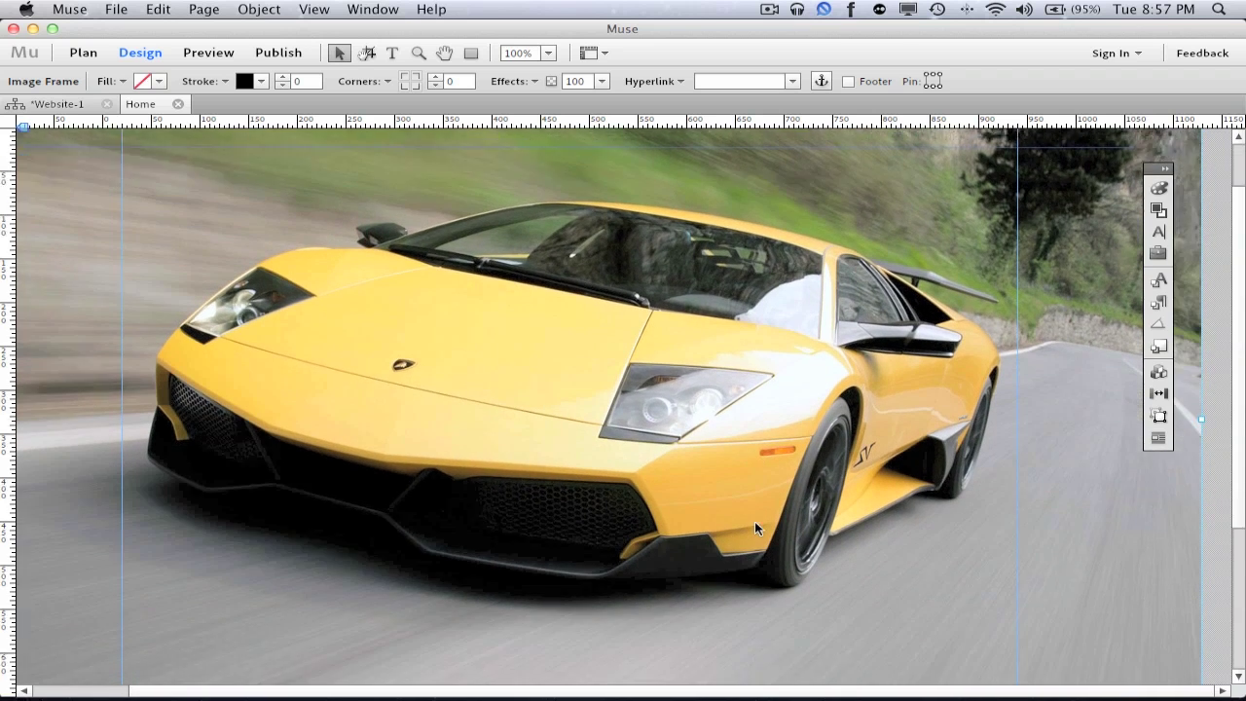
{"action": "scroll", "coordinate": [756, 521], "scroll_direction": "up", "scroll_amount": 5}
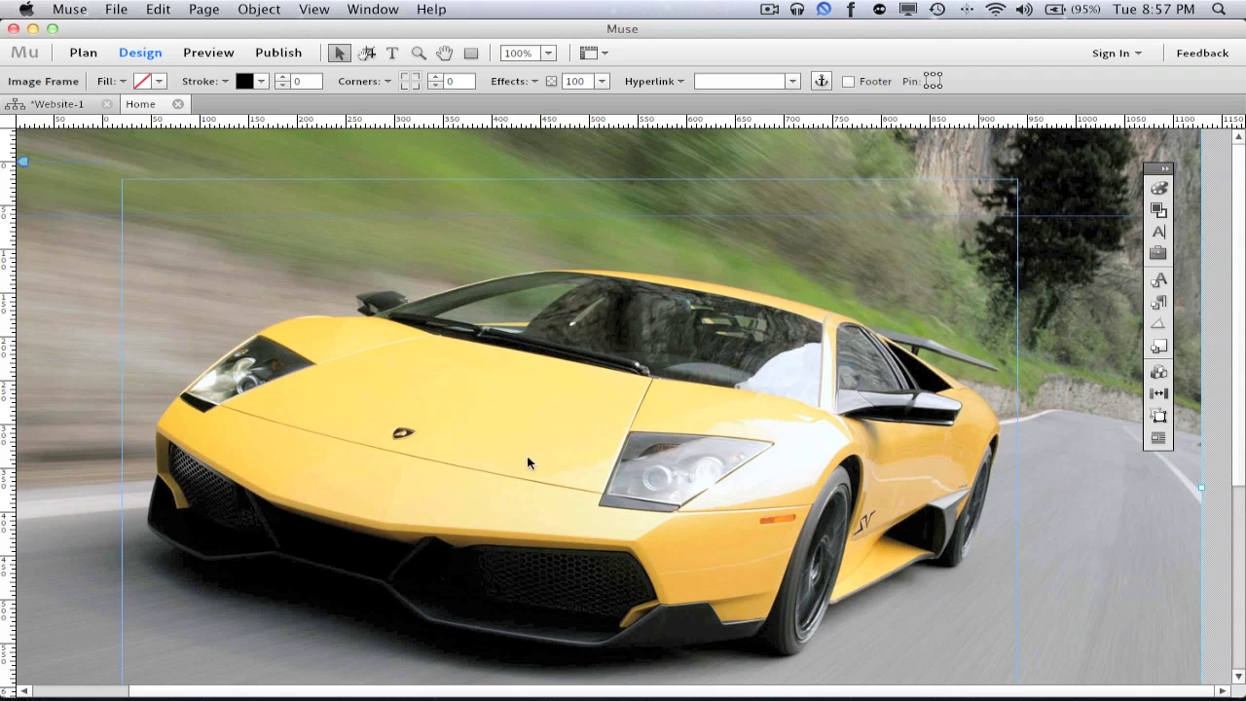
Step: Lock the Lamborghini background photo in place
{"action": "right_click", "coordinate": [942, 258]}
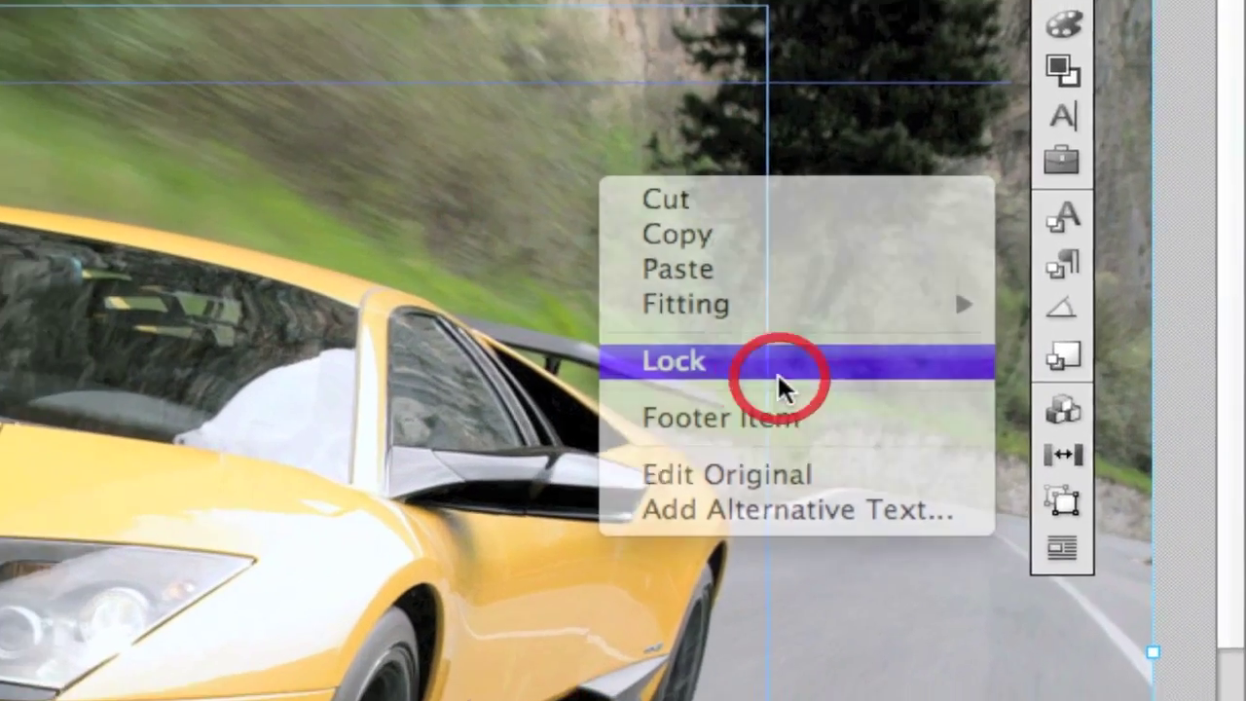
{"action": "left_click", "coordinate": [777, 372]}
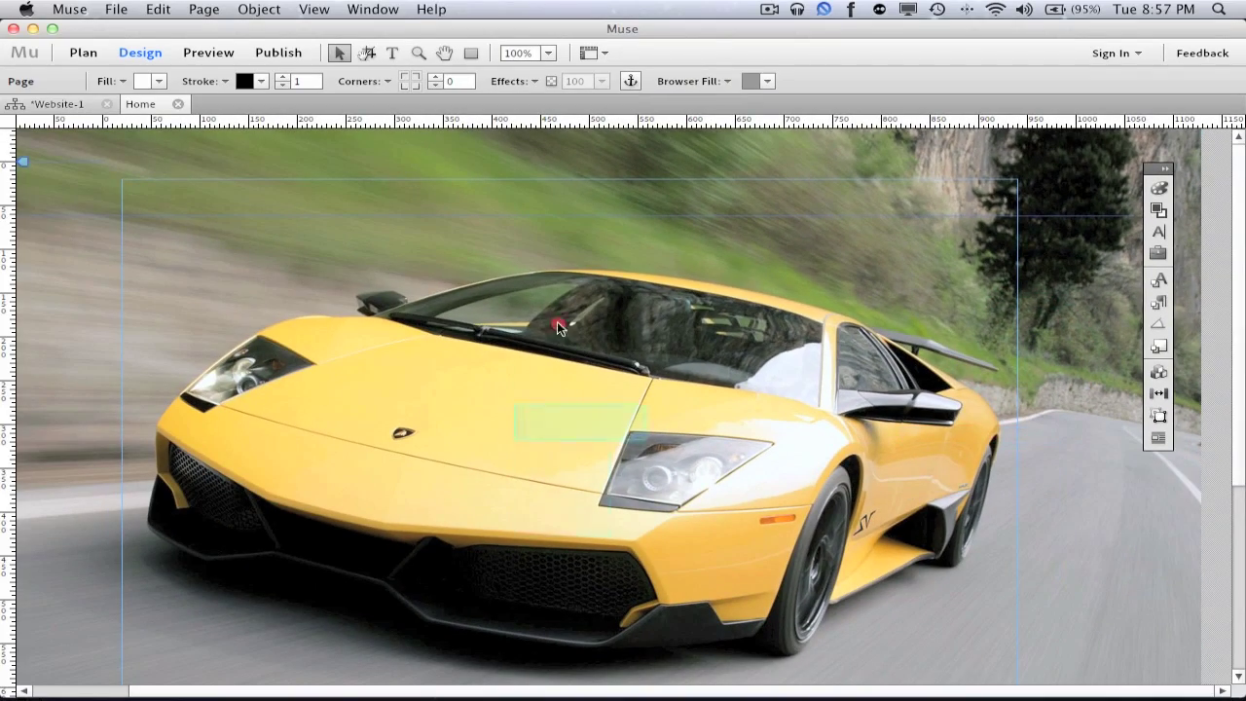
{"action": "left_click", "coordinate": [334, 422]}
Step: Switch to the Text tool for adding a title over the photo
{"action": "left_click", "coordinate": [431, 227]}
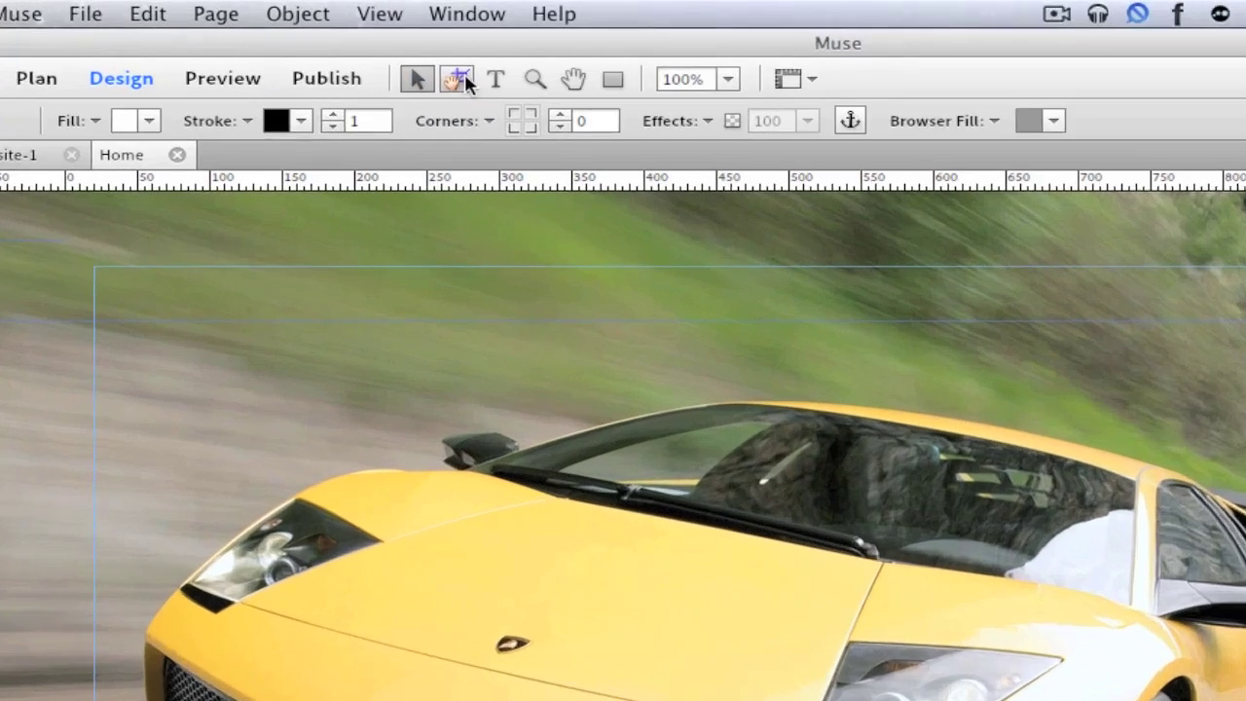
{"action": "left_click", "coordinate": [367, 53]}
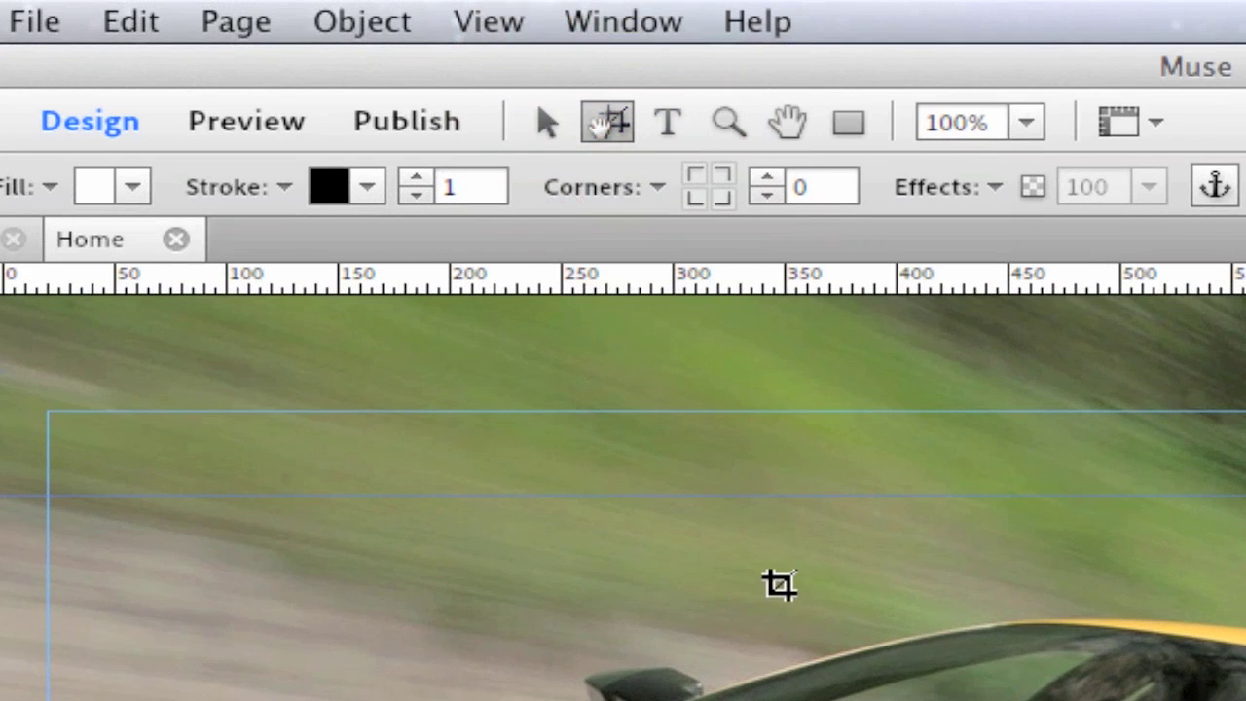
{"action": "left_click", "coordinate": [668, 125]}
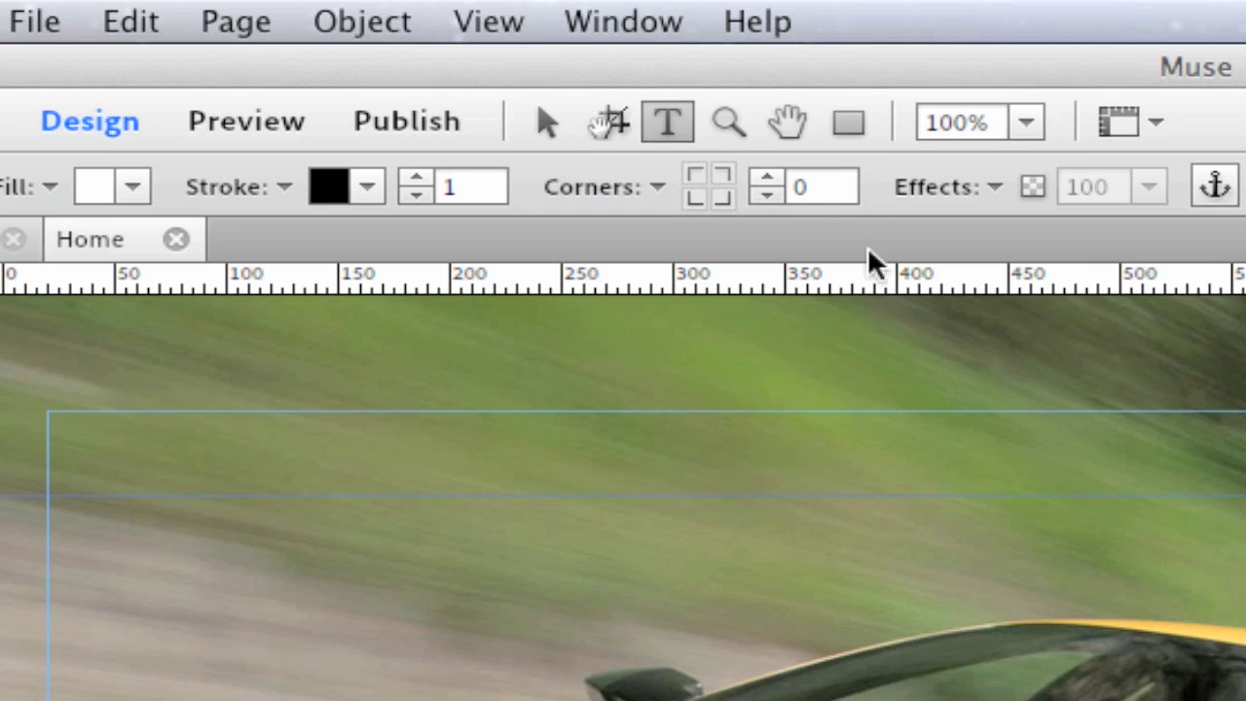
{"action": "left_click", "coordinate": [978, 592]}
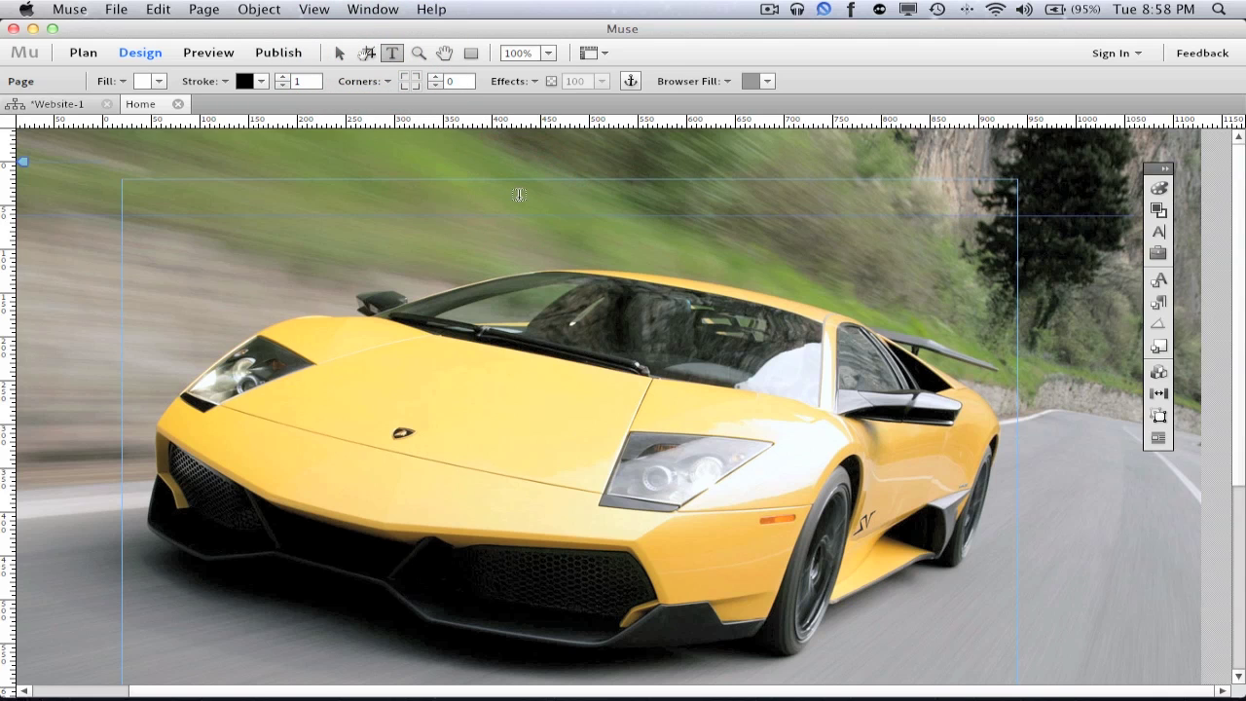
Step: Add a text box reading 'This is a test page!!!' above the windshield and select it
{"action": "left_click", "coordinate": [492, 275]}
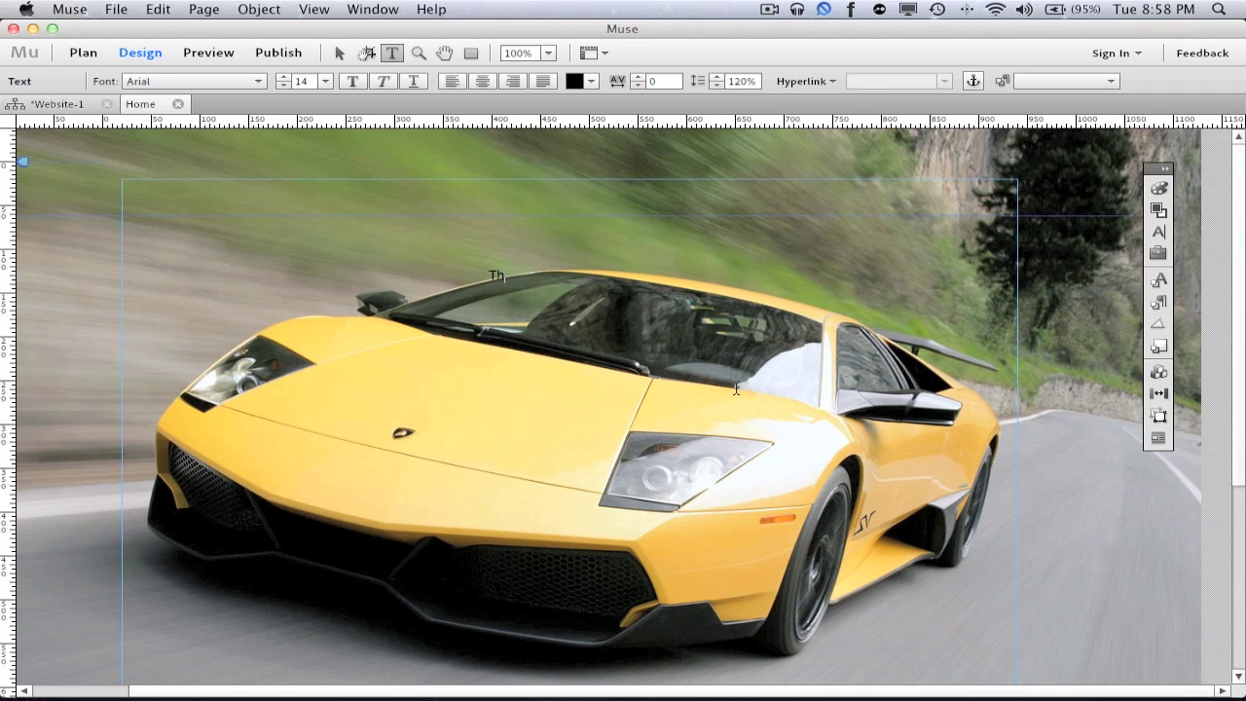
{"action": "type", "text": "This is a test page!!!"}
{"action": "triple_click", "coordinate": [581, 276]}
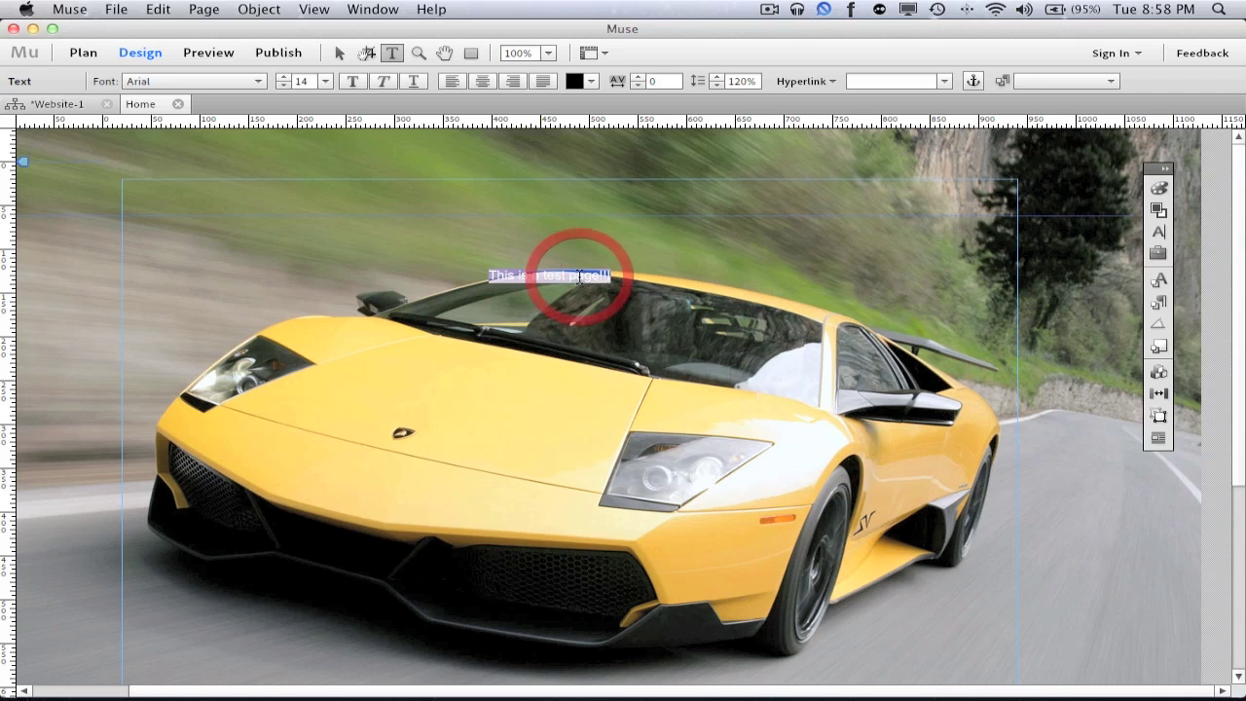
Step: Set the title's font to Museo Sans 500
{"action": "left_click", "coordinate": [159, 81]}
{"action": "scroll", "coordinate": [307, 375], "scroll_direction": "down", "scroll_amount": 3}
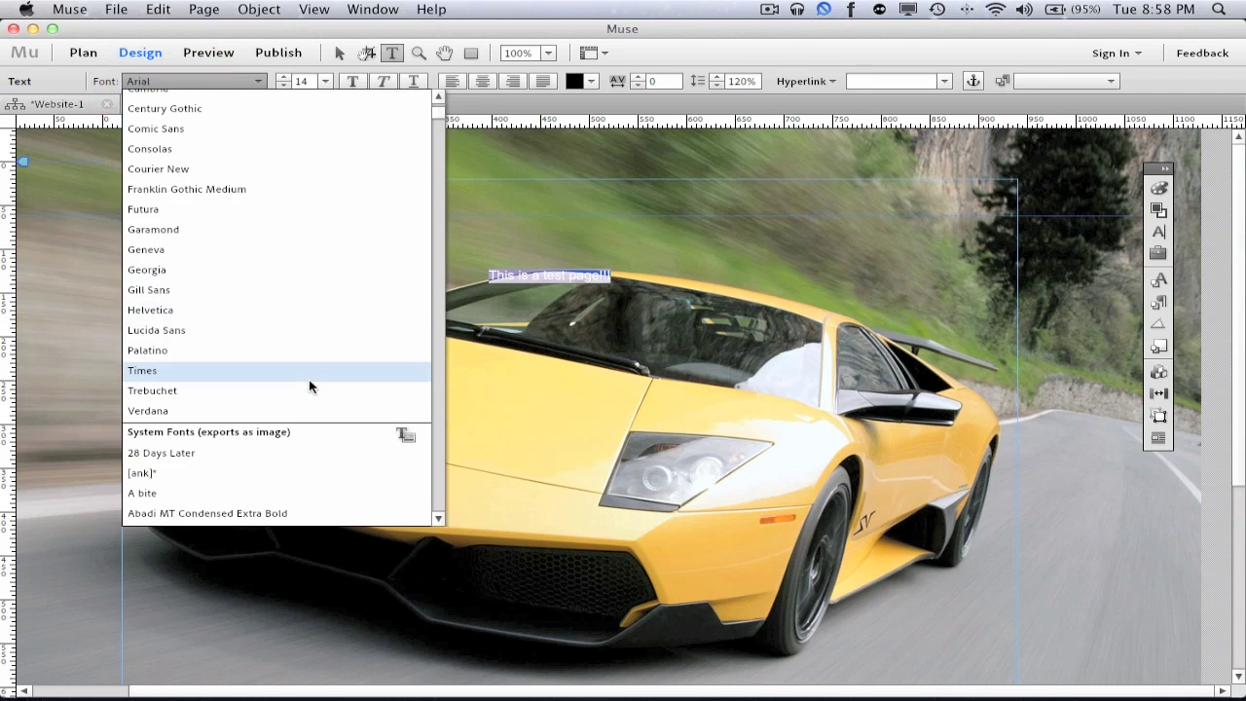
{"action": "key", "text": "m"}
{"action": "key", "text": "s"}
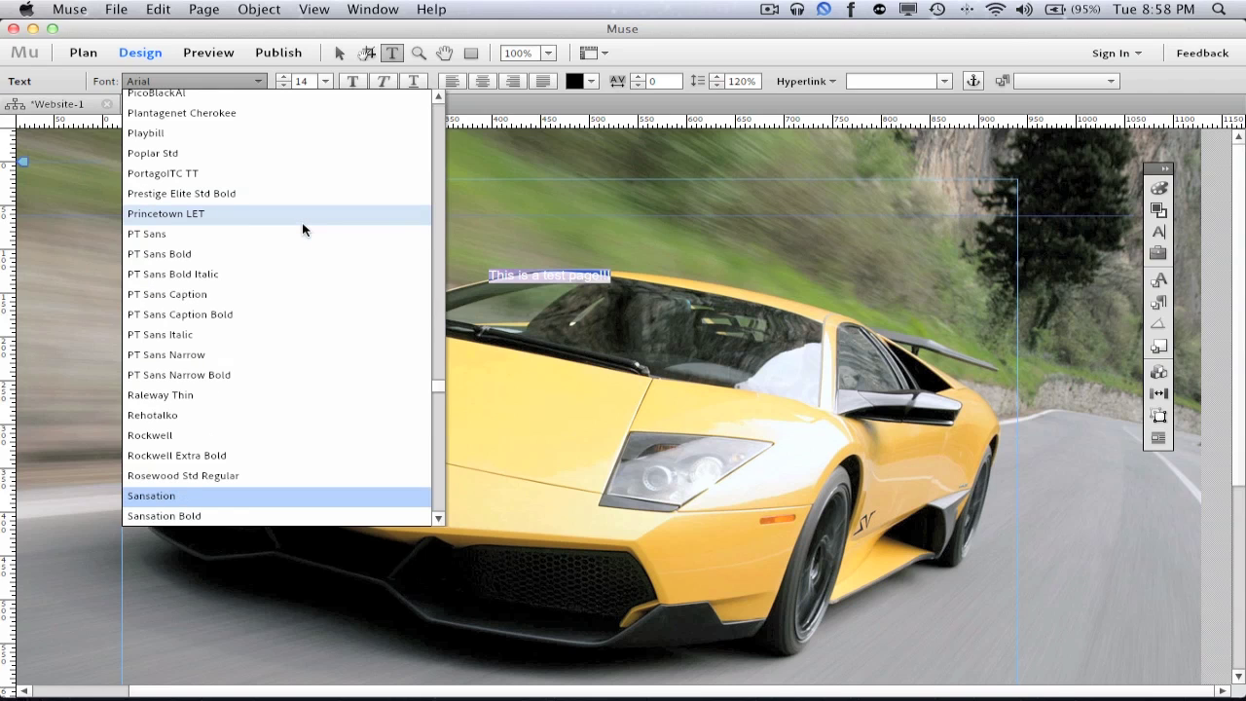
{"action": "key", "text": "m"}
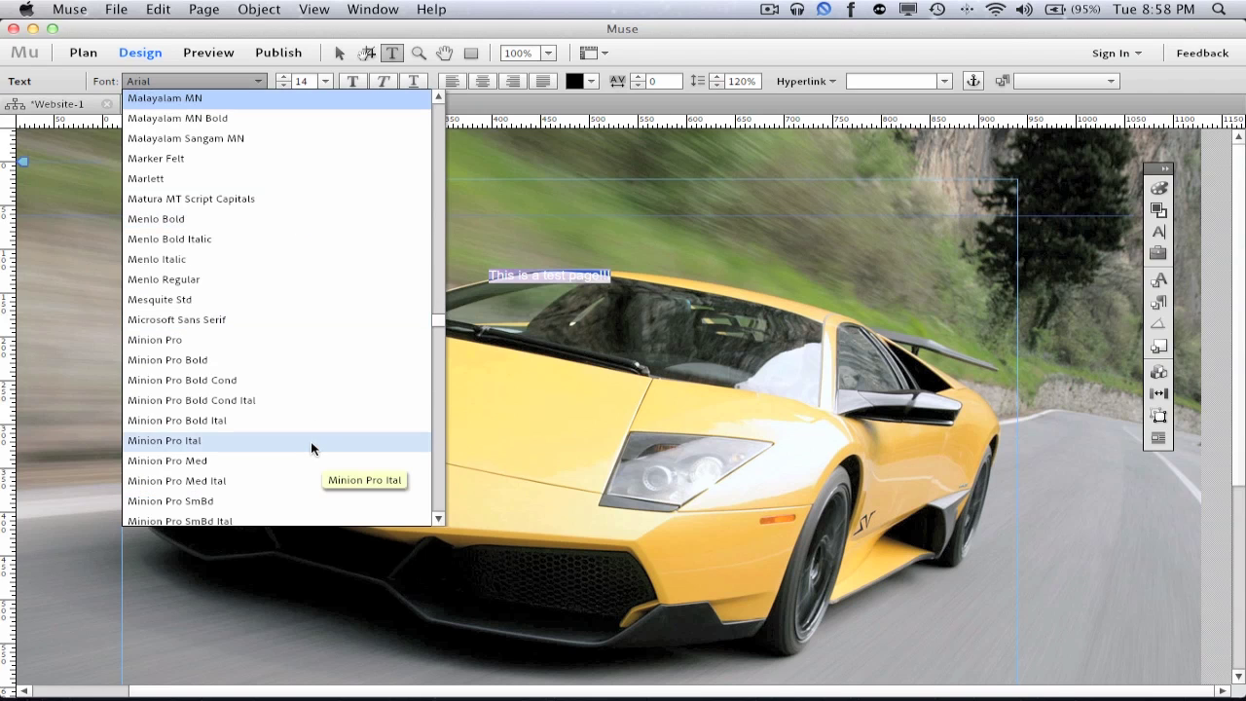
{"action": "key", "text": "Down"}
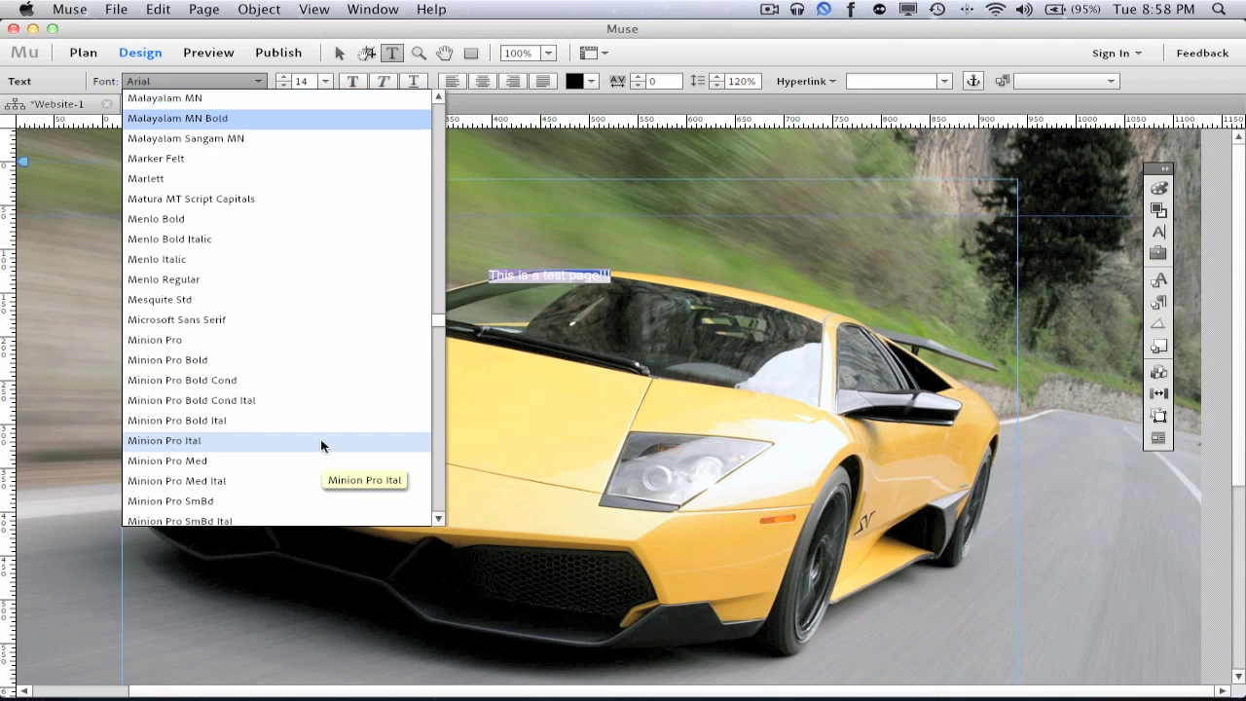
{"action": "scroll", "coordinate": [327, 357], "scroll_direction": "down", "scroll_amount": 1}
{"action": "scroll", "coordinate": [327, 357], "scroll_direction": "down", "scroll_amount": 6}
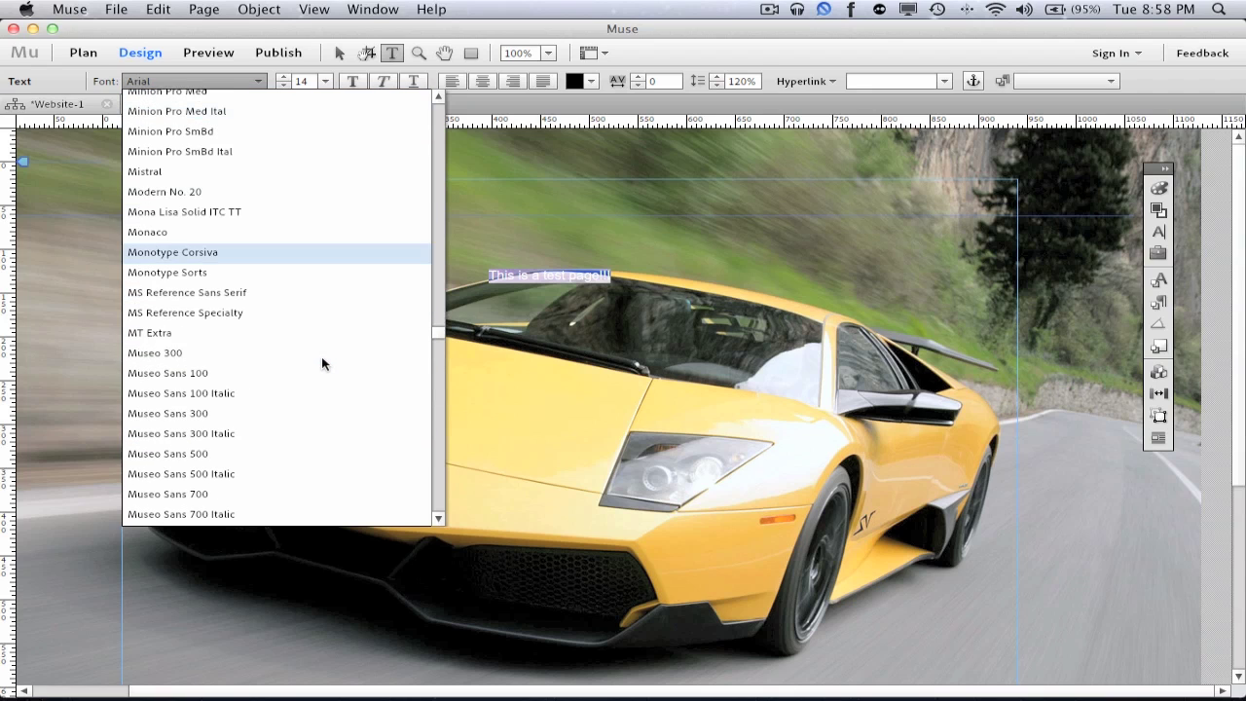
{"action": "left_click", "coordinate": [225, 459]}
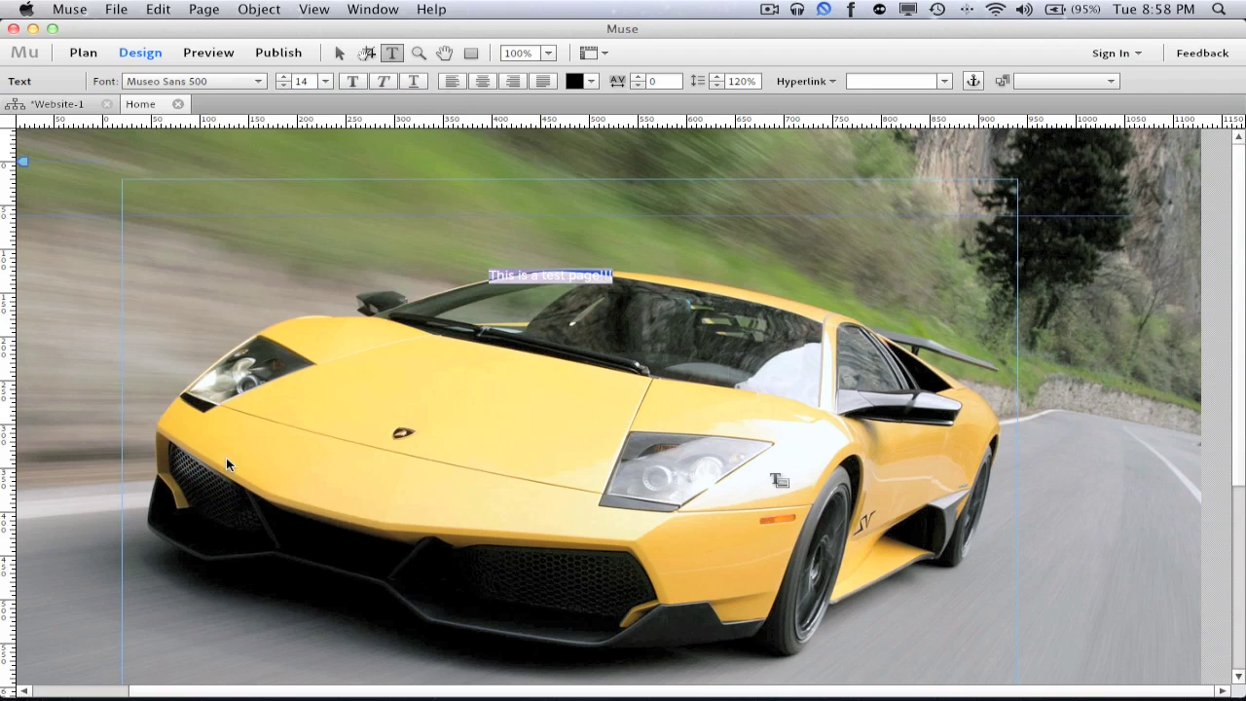
Step: Set the title's font size to 72
{"action": "left_click", "coordinate": [325, 81]}
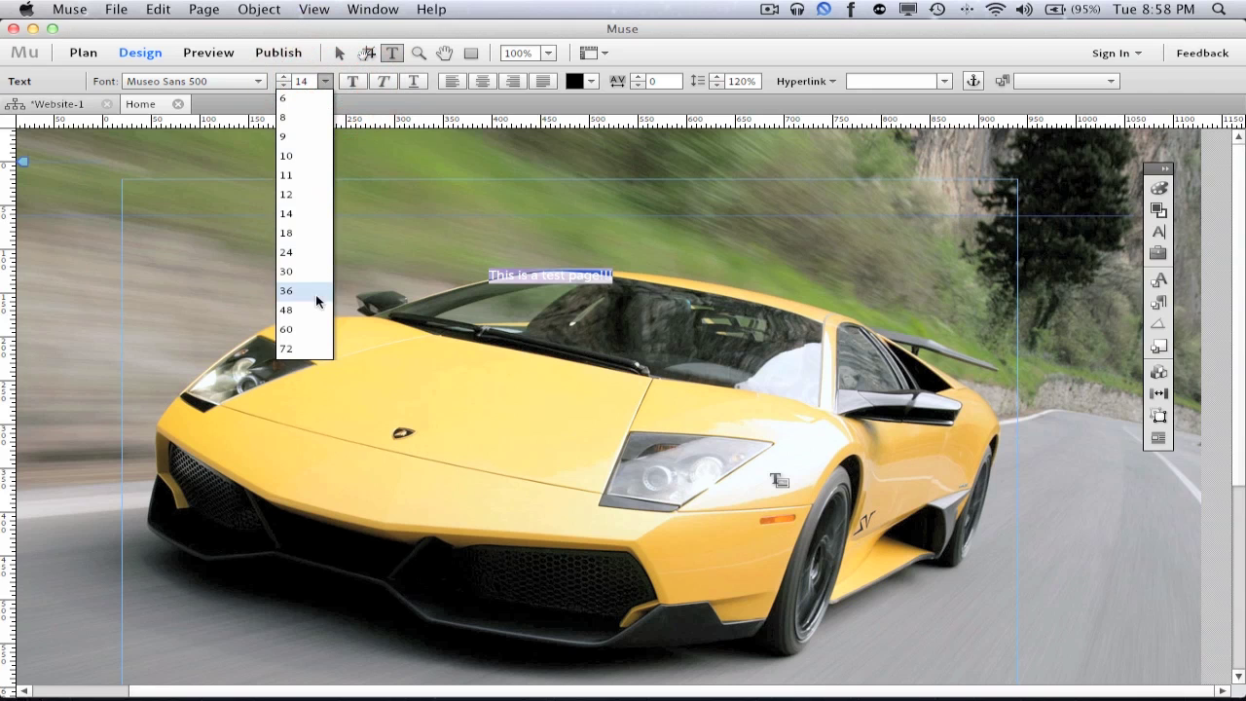
{"action": "left_click", "coordinate": [299, 271]}
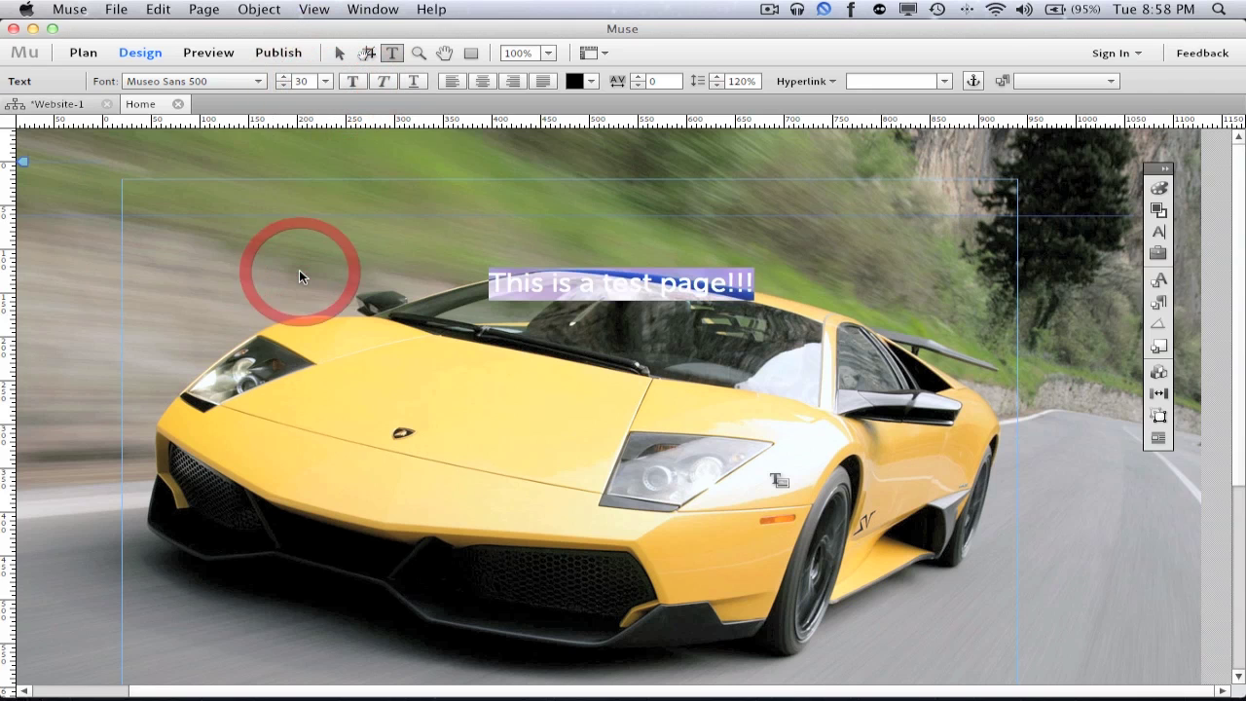
{"action": "left_click", "coordinate": [325, 81]}
{"action": "left_click", "coordinate": [308, 348]}
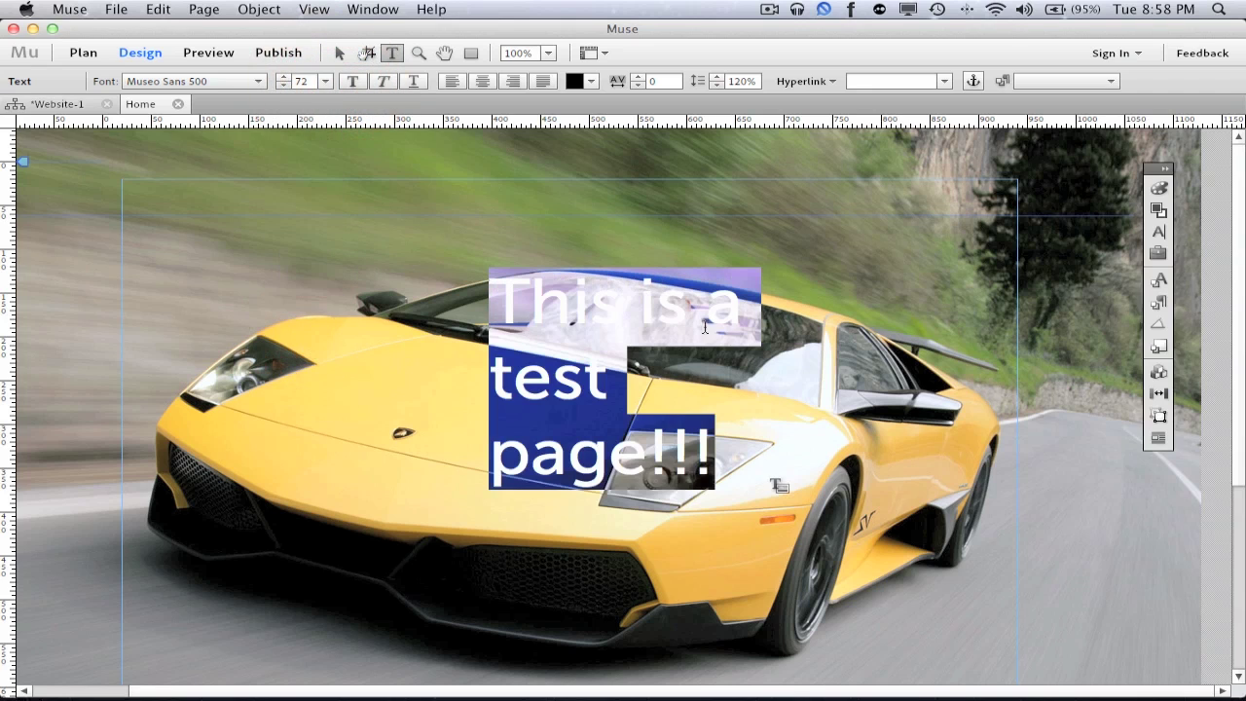
{"action": "left_click", "coordinate": [779, 310]}
Step: Widen the title frame so the sentence fits on one line, shifting it slightly down
{"action": "left_click", "coordinate": [338, 52]}
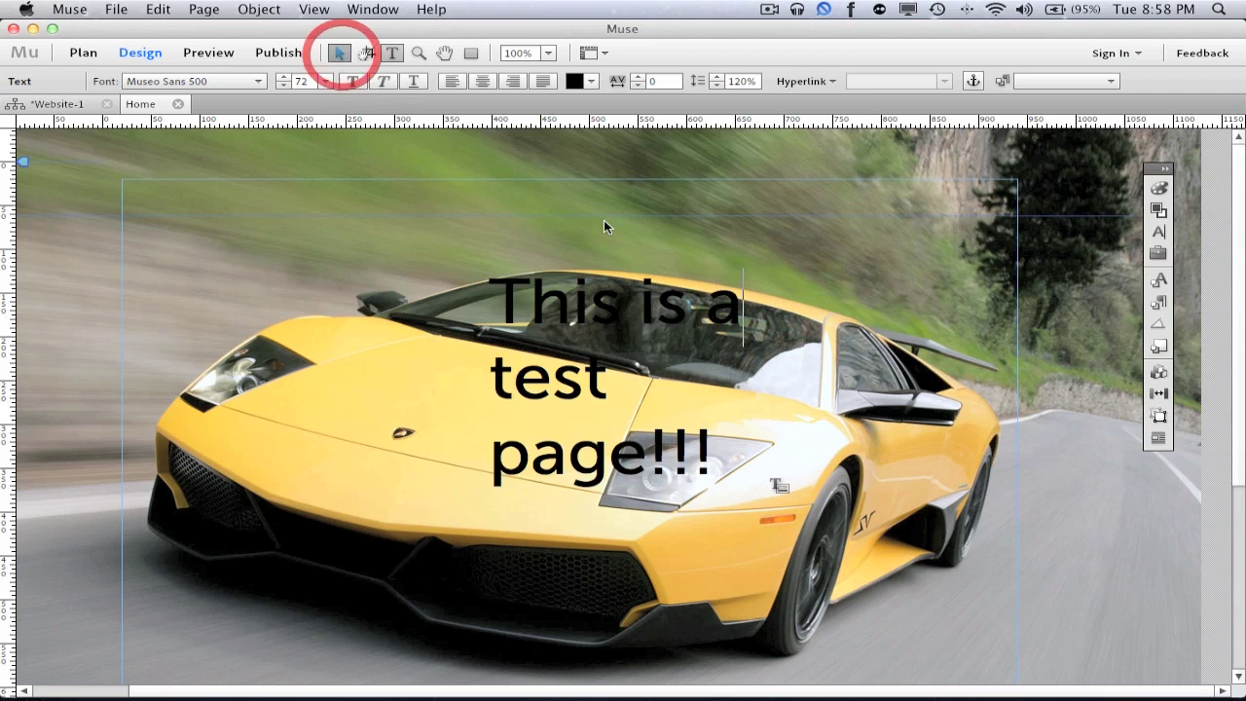
{"action": "left_click_drag", "start_coordinate": [789, 383], "coordinate": [1140, 383]}
{"action": "left_click_drag", "start_coordinate": [813, 316], "coordinate": [725, 433]}
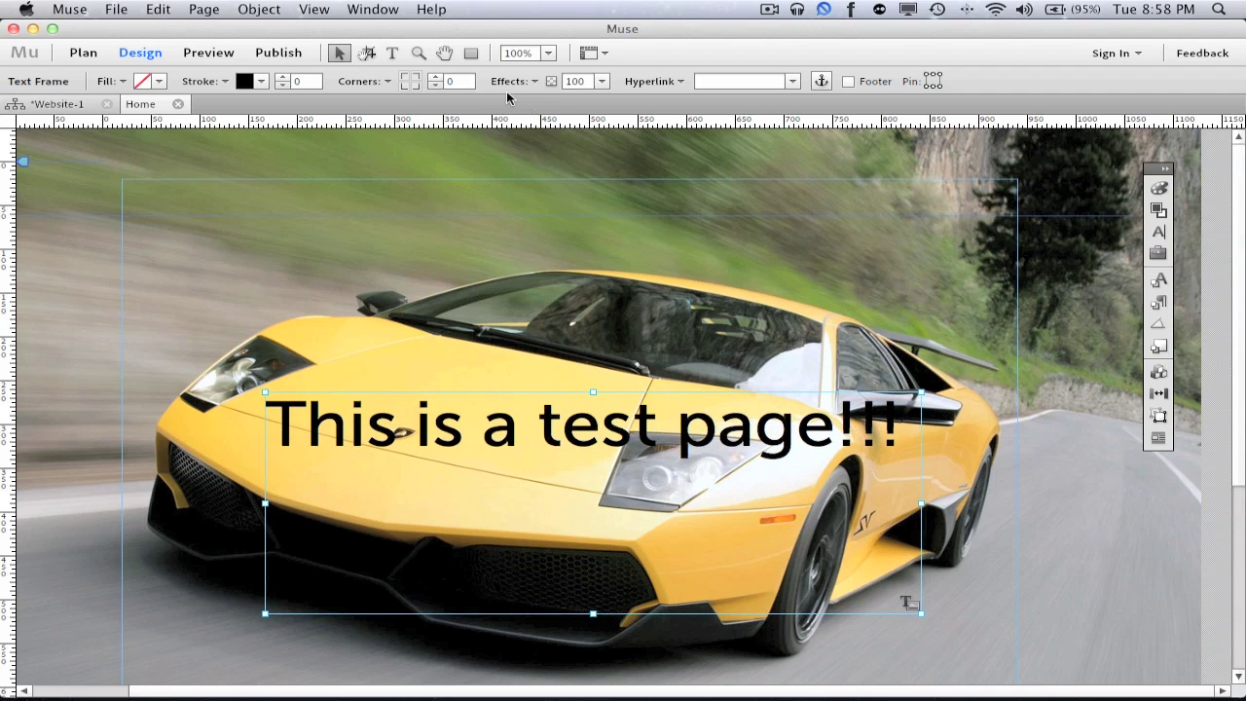
{"action": "triple_click", "coordinate": [688, 421]}
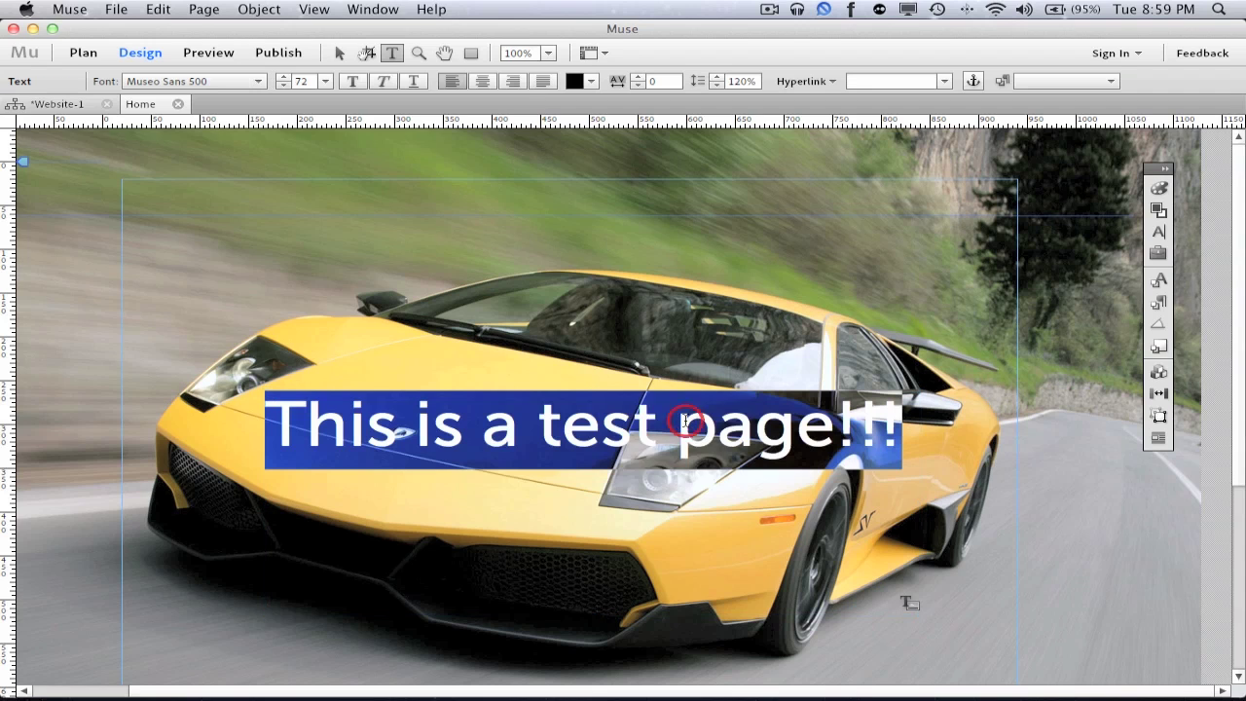
Step: Make the title text white
{"action": "left_click", "coordinate": [577, 81]}
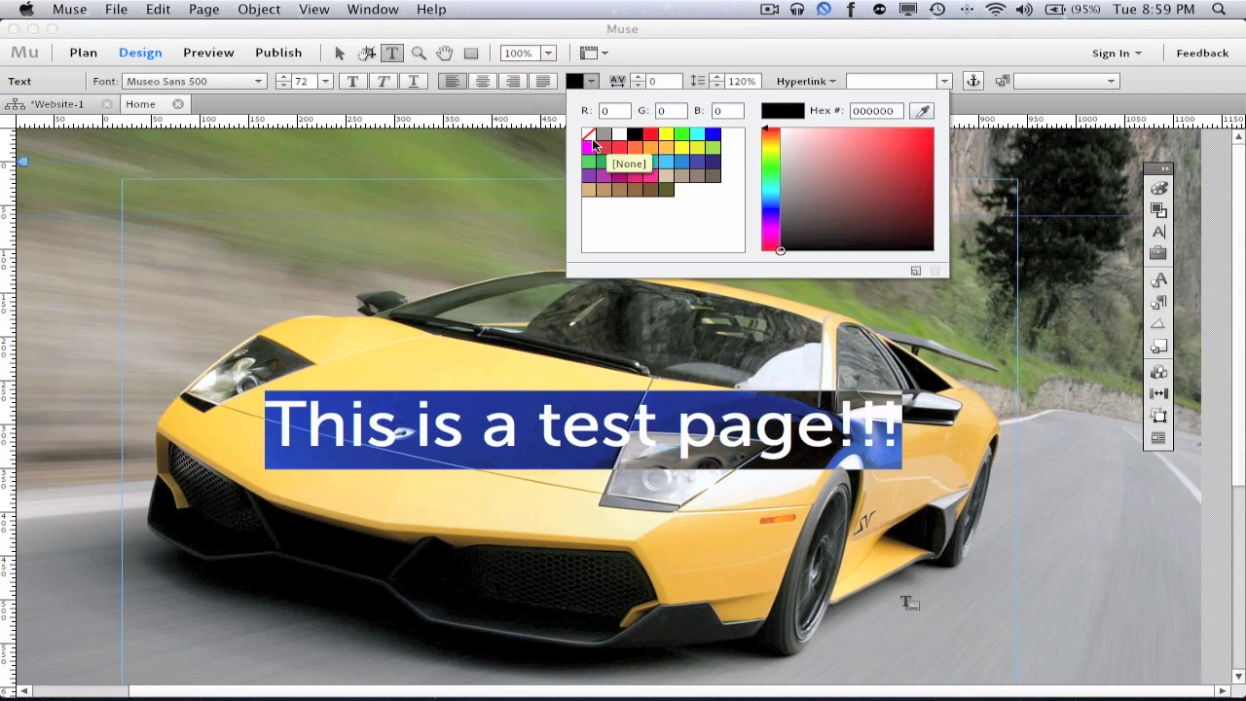
{"action": "left_click", "coordinate": [621, 135]}
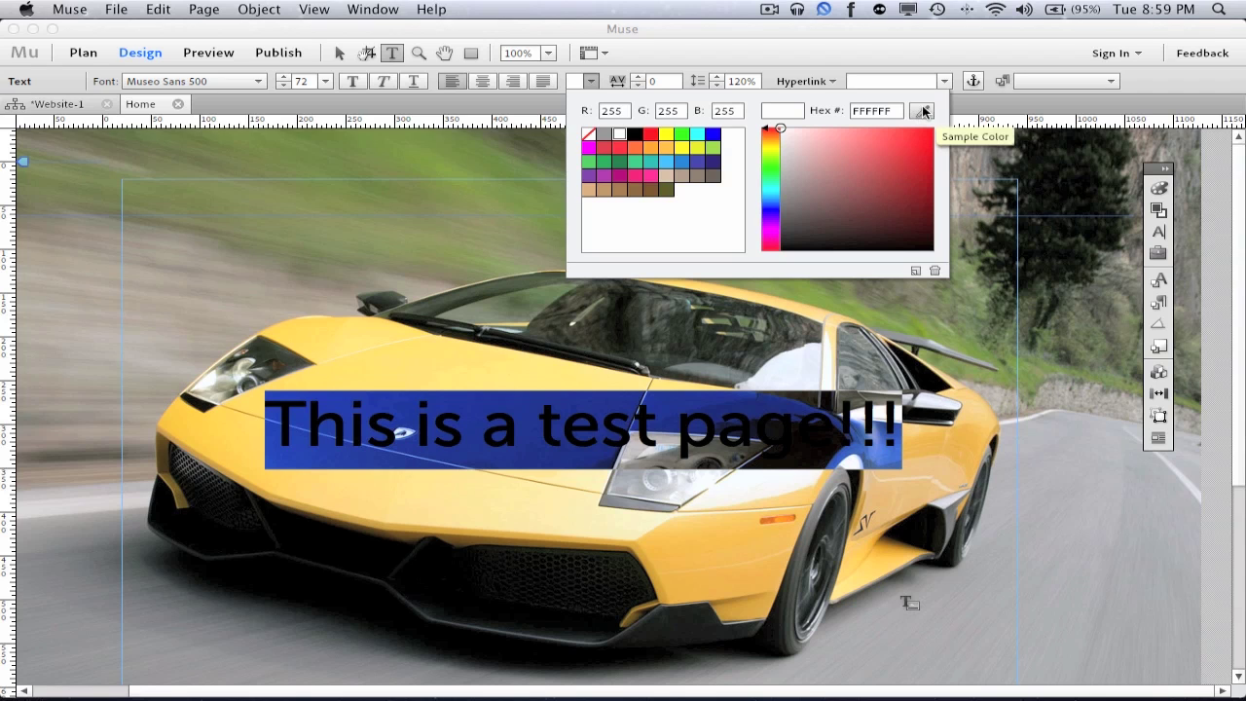
{"action": "left_click", "coordinate": [814, 56]}
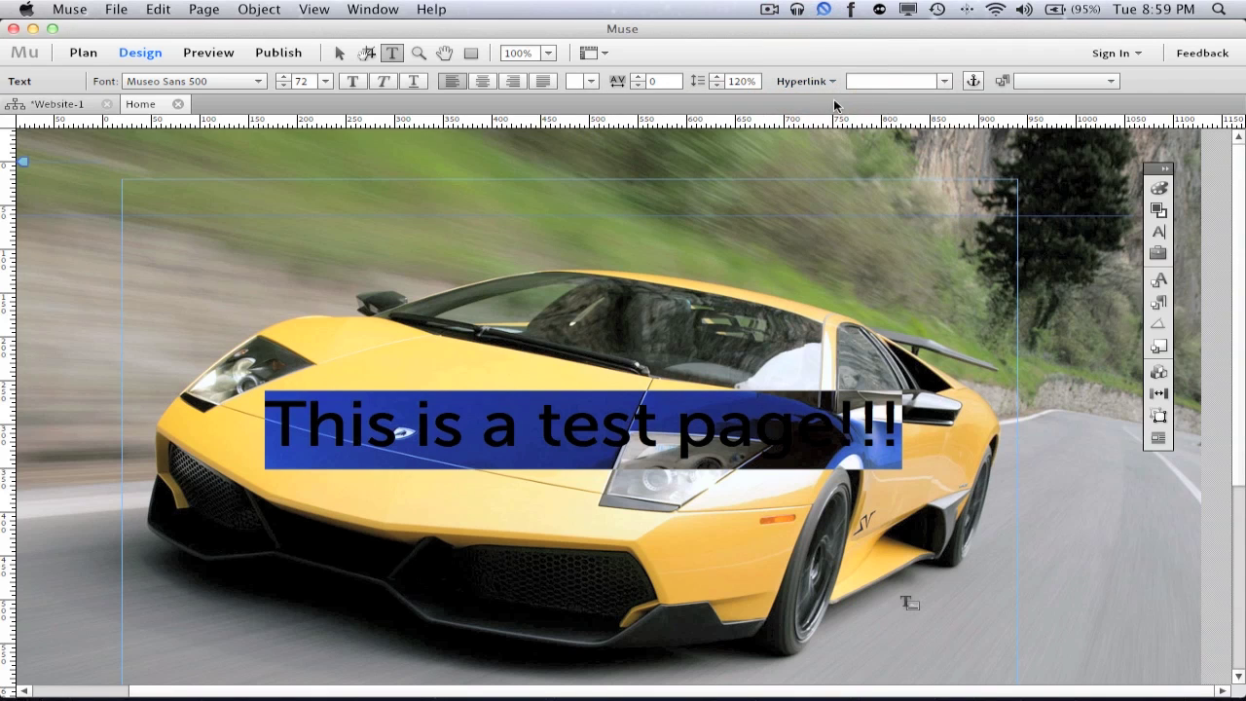
{"action": "left_click", "coordinate": [756, 410]}
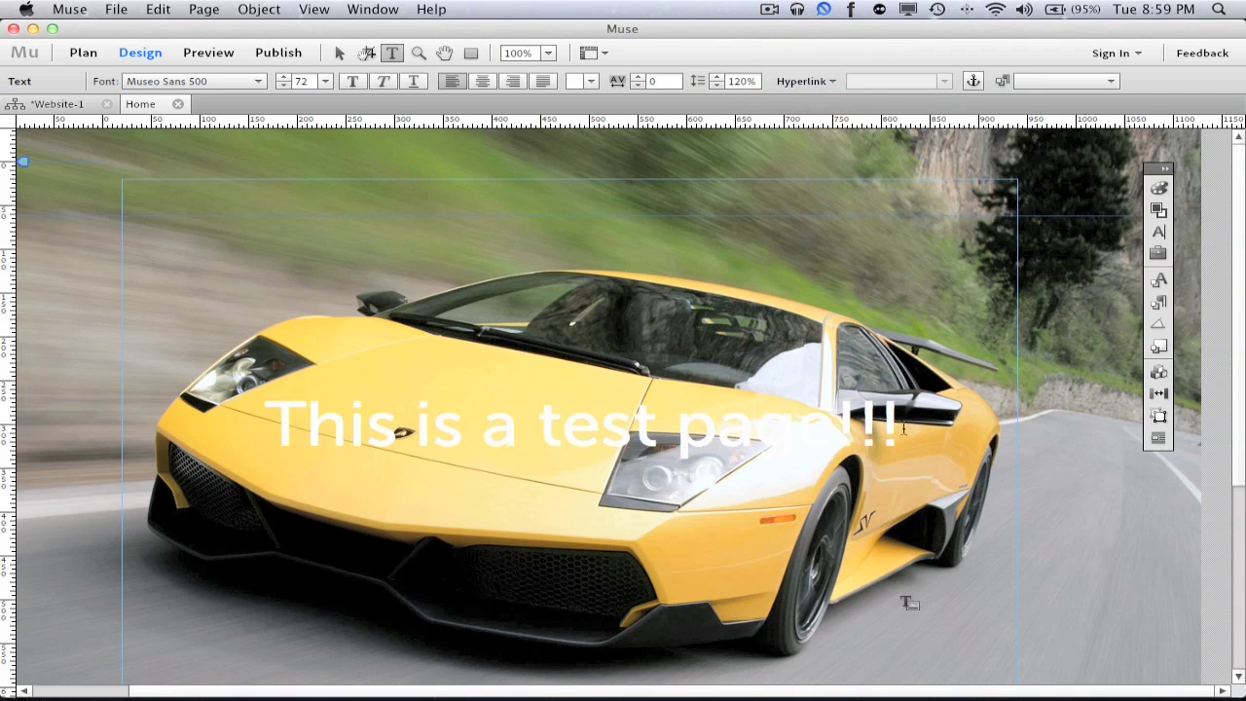
Step: Move the title frame up to the top of the page above the car
{"action": "left_click", "coordinate": [340, 53]}
{"action": "left_click_drag", "start_coordinate": [646, 381], "coordinate": [634, 218]}
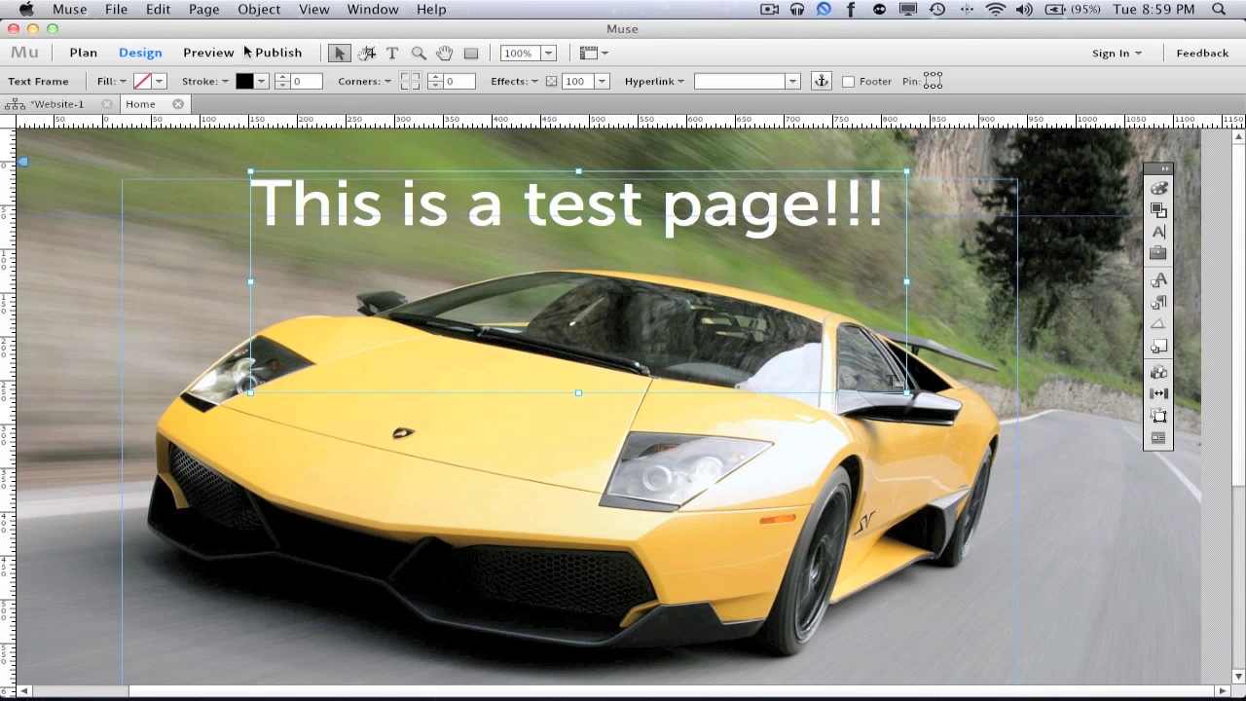
{"action": "left_click", "coordinate": [223, 10]}
Step: Insert a horizontal Home / Test Page 2 navigation menu and place it over the car
{"action": "mouse_move", "coordinate": [259, 10]}
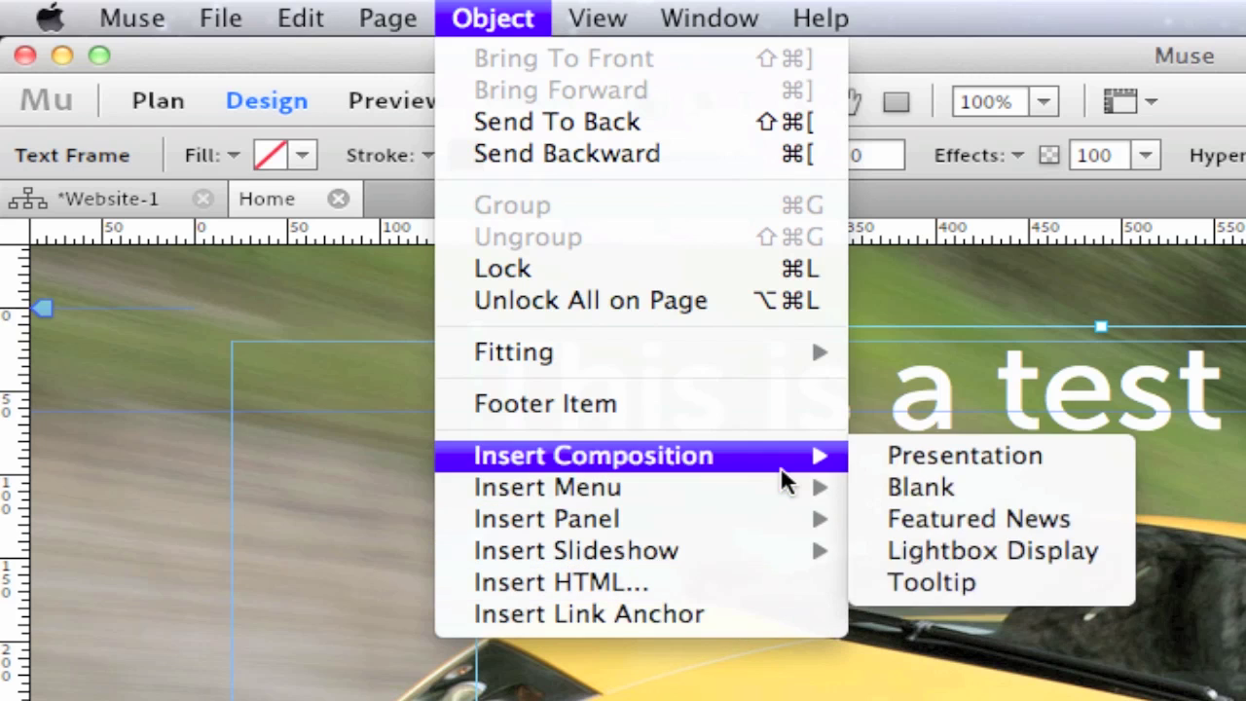
{"action": "mouse_move", "coordinate": [788, 492]}
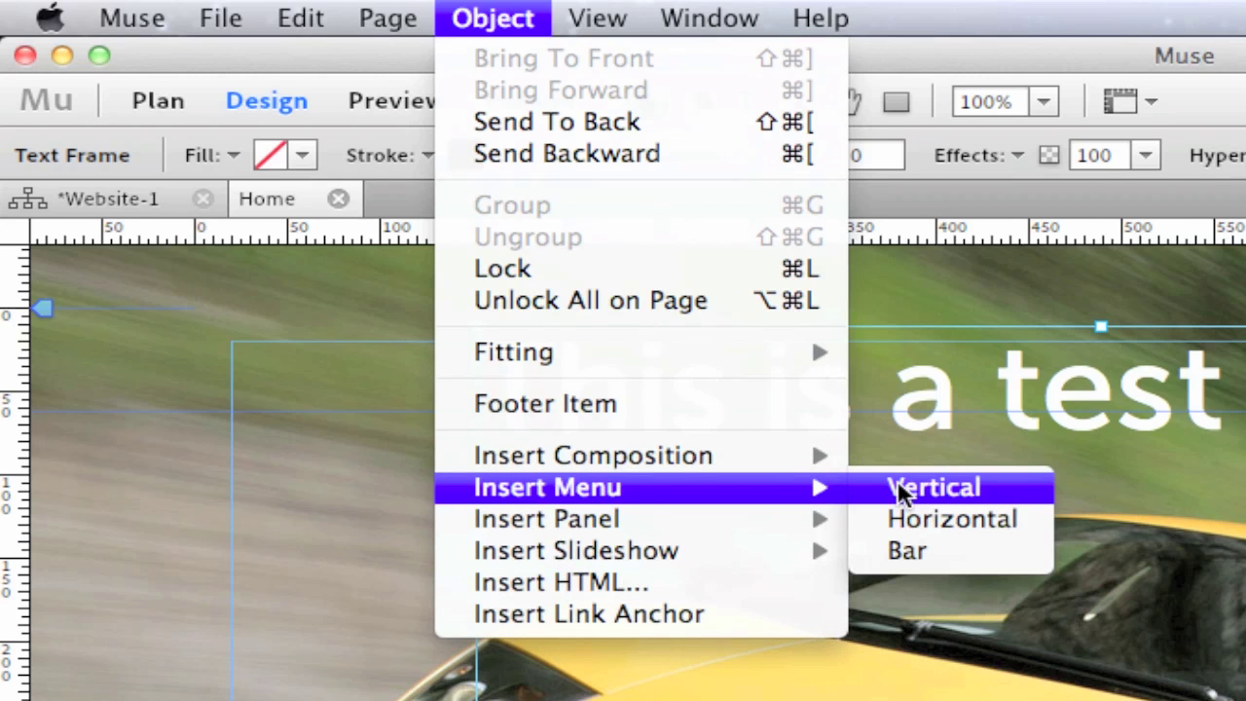
{"action": "left_click", "coordinate": [946, 524]}
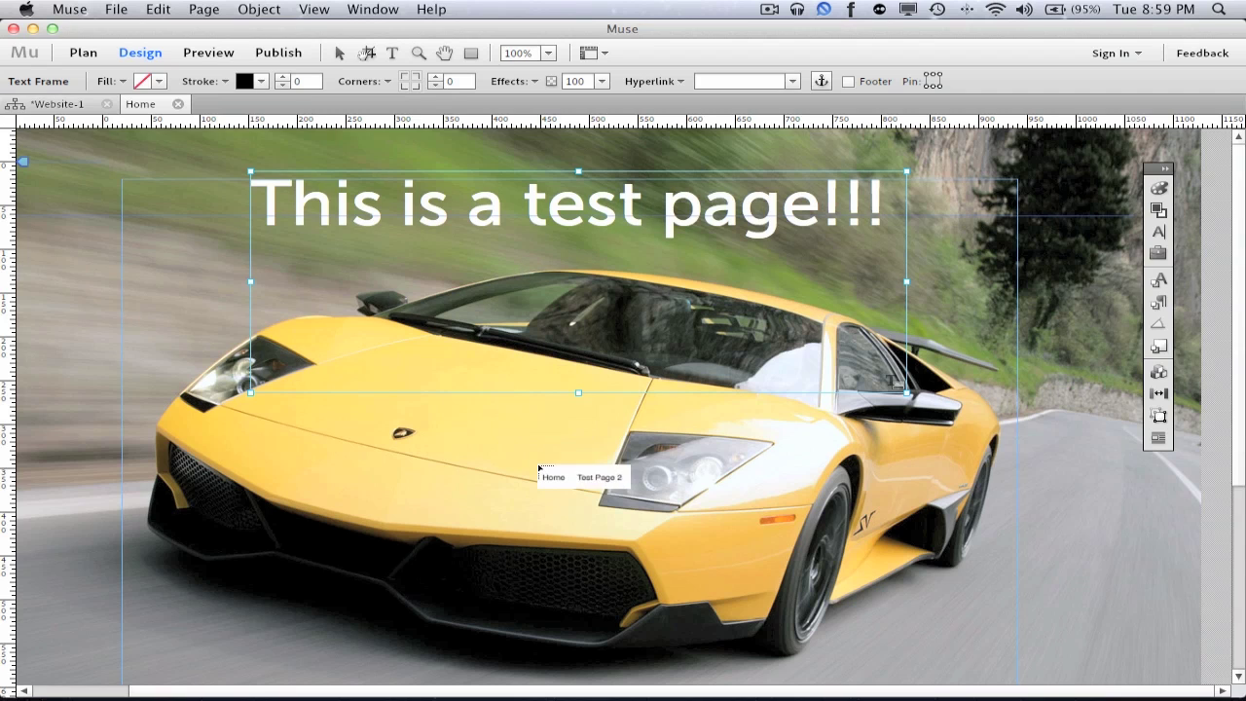
{"action": "left_click", "coordinate": [542, 470]}
Step: Lock the title frame in place
{"action": "right_click", "coordinate": [721, 193]}
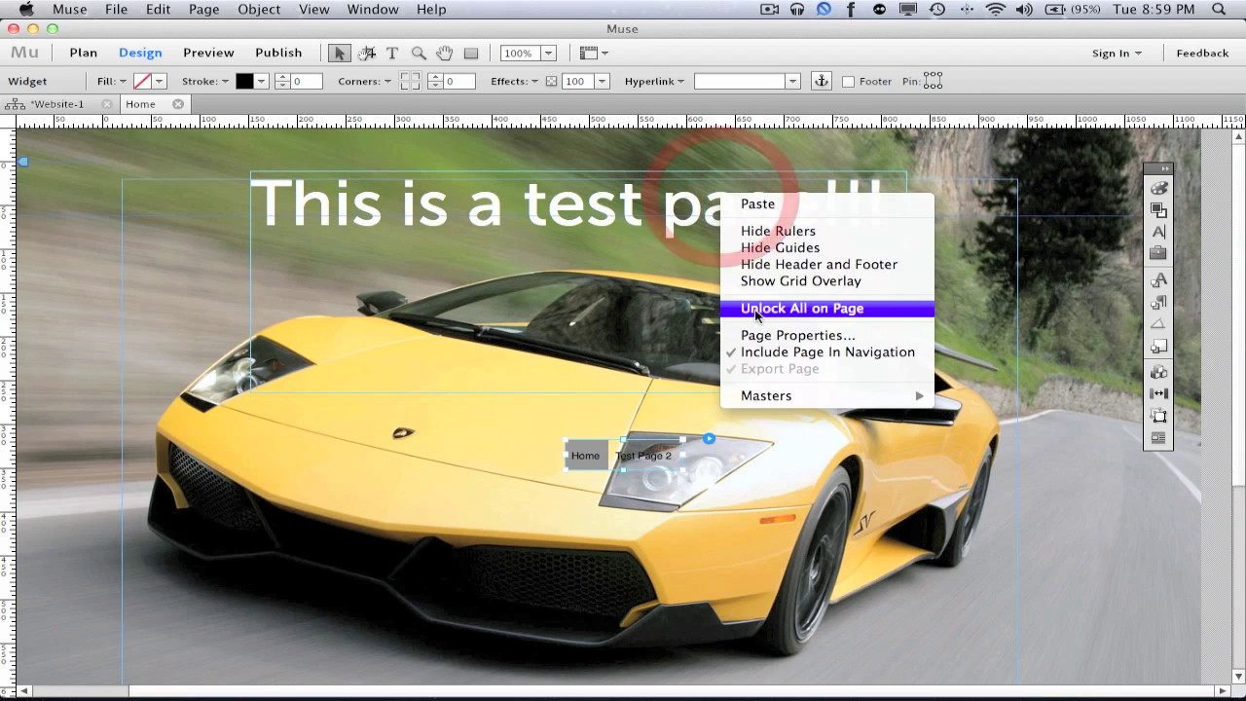
{"action": "left_click", "coordinate": [706, 202]}
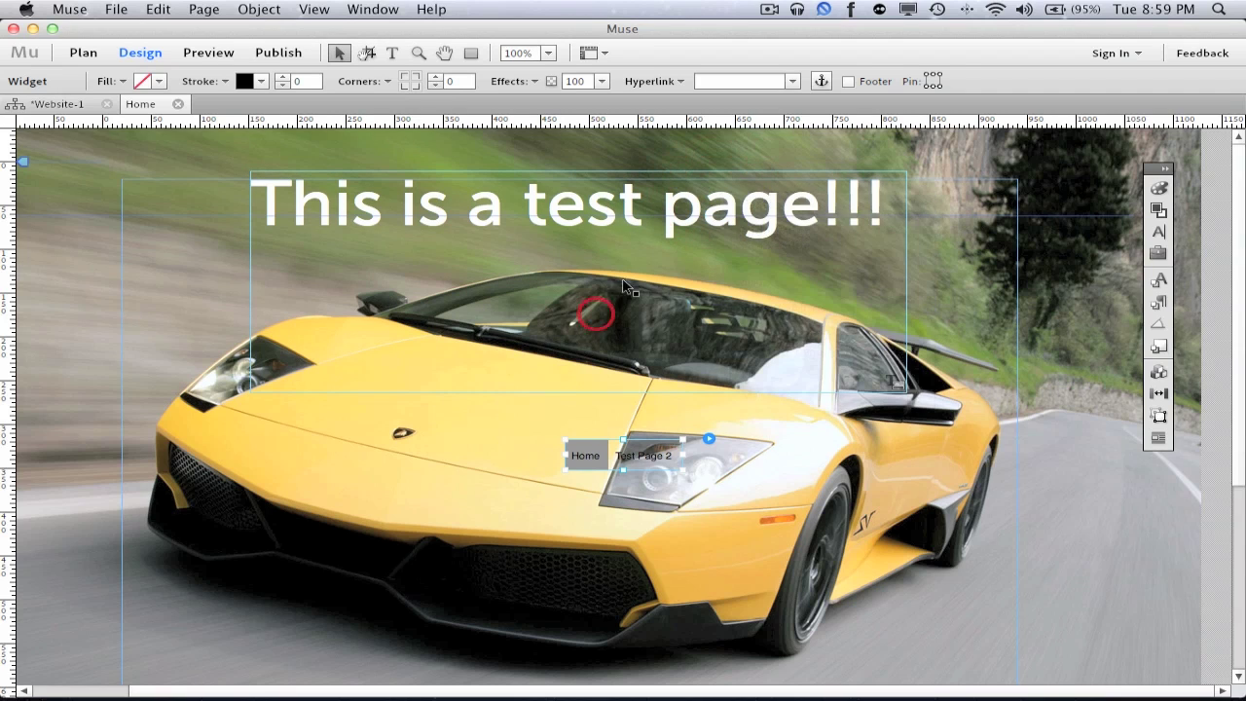
{"action": "right_click", "coordinate": [712, 199]}
{"action": "left_click", "coordinate": [755, 289]}
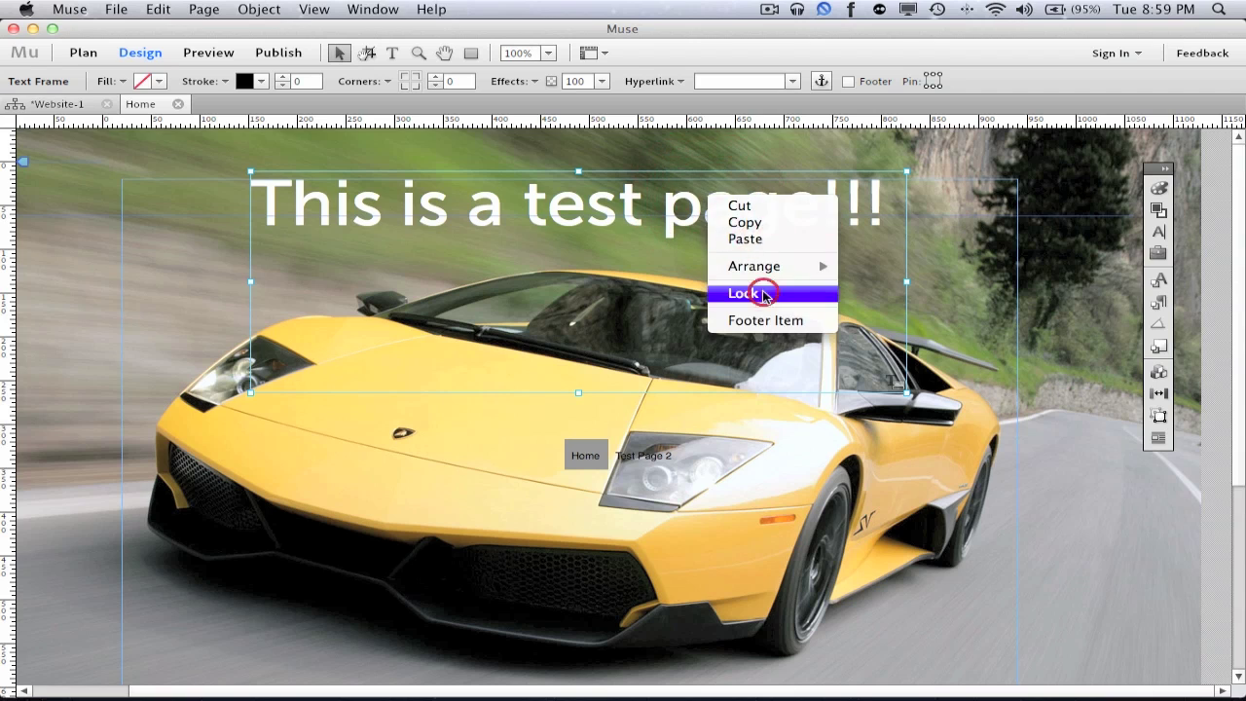
Step: Reposition the navigation menu over the hood and check the Home and Test Page 2 links
{"action": "left_click", "coordinate": [658, 451]}
{"action": "left_click_drag", "start_coordinate": [658, 451], "coordinate": [591, 491]}
{"action": "left_click", "coordinate": [589, 479]}
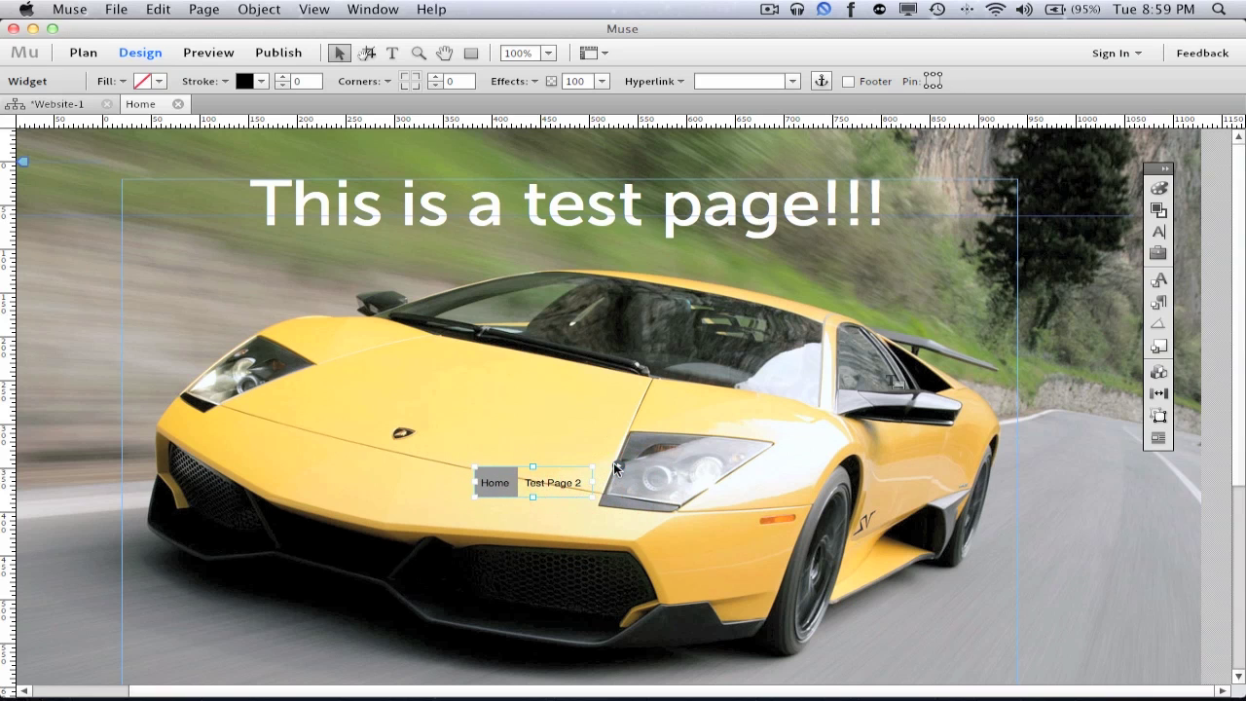
{"action": "left_click", "coordinate": [614, 464]}
{"action": "scroll", "coordinate": [615, 472], "scroll_direction": "down", "scroll_amount": 3}
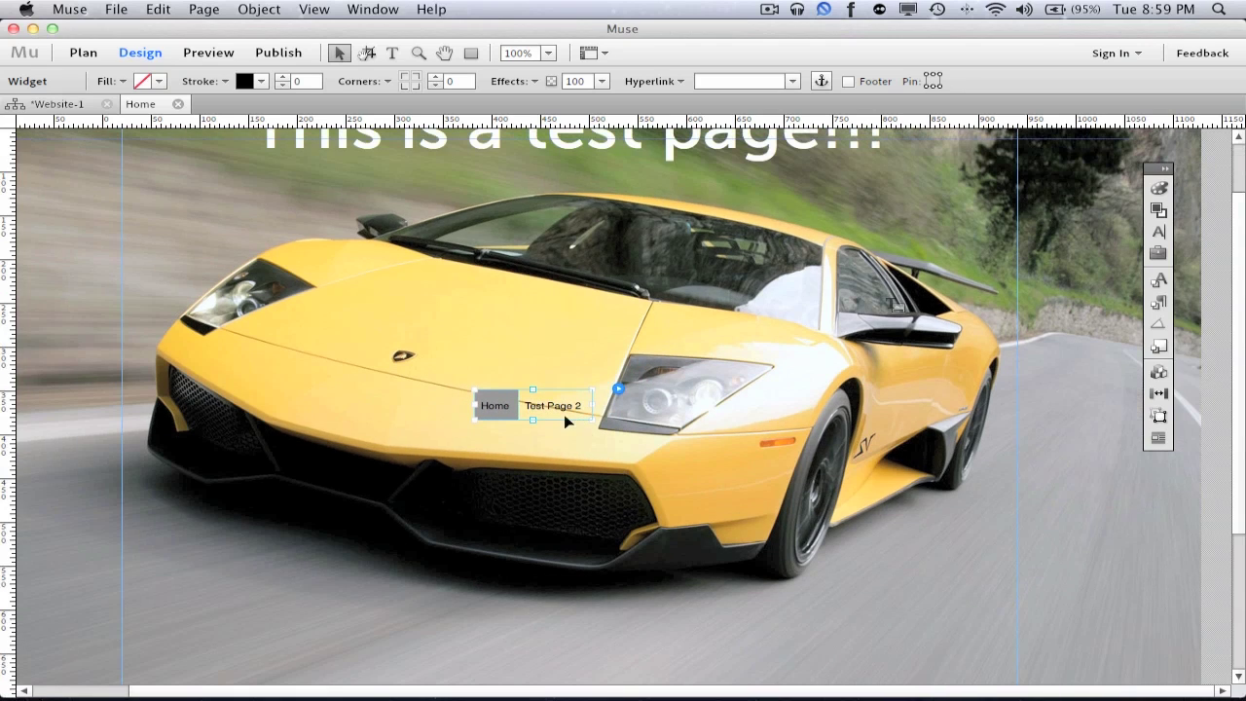
{"action": "left_click", "coordinate": [539, 407]}
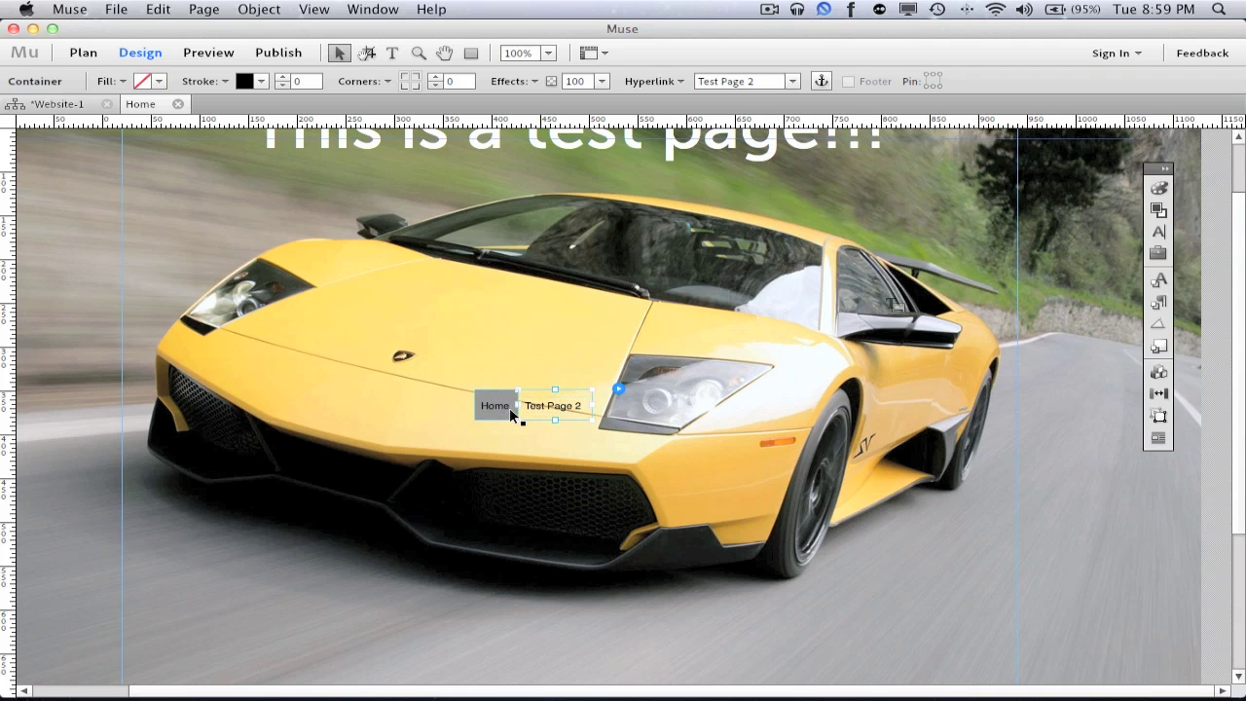
{"action": "left_click", "coordinate": [498, 406]}
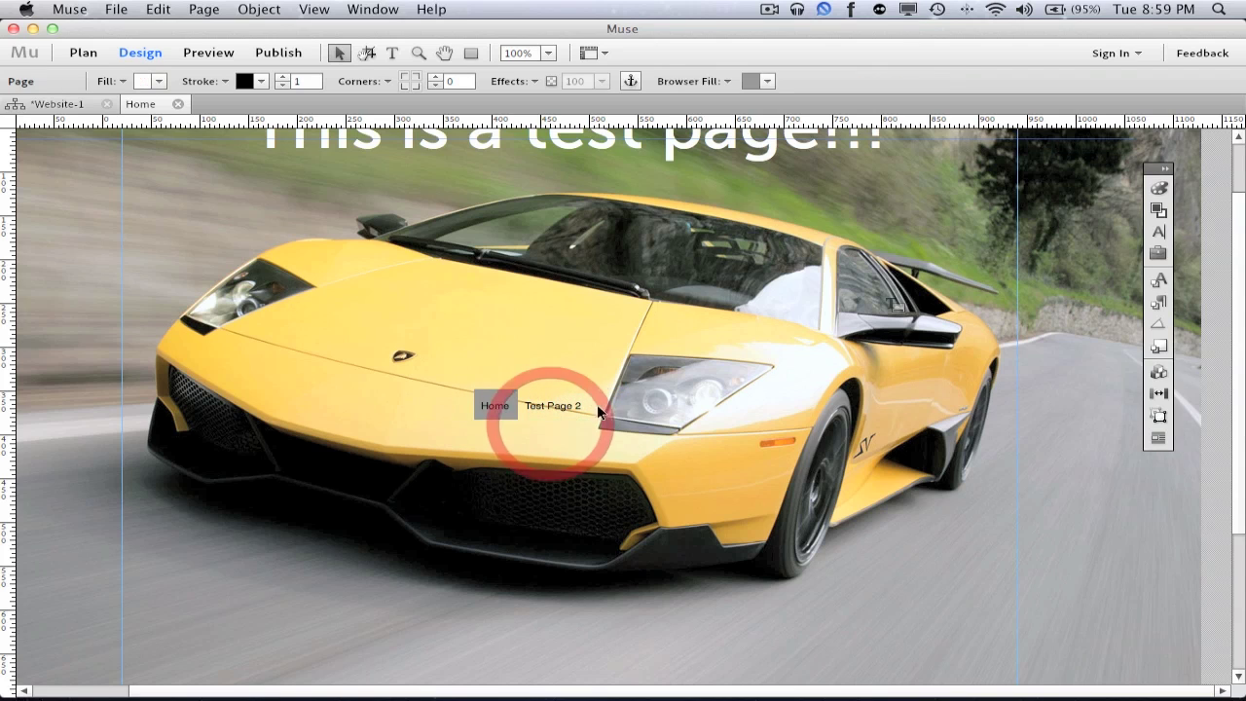
{"action": "left_click_drag", "start_coordinate": [590, 418], "coordinate": [628, 437]}
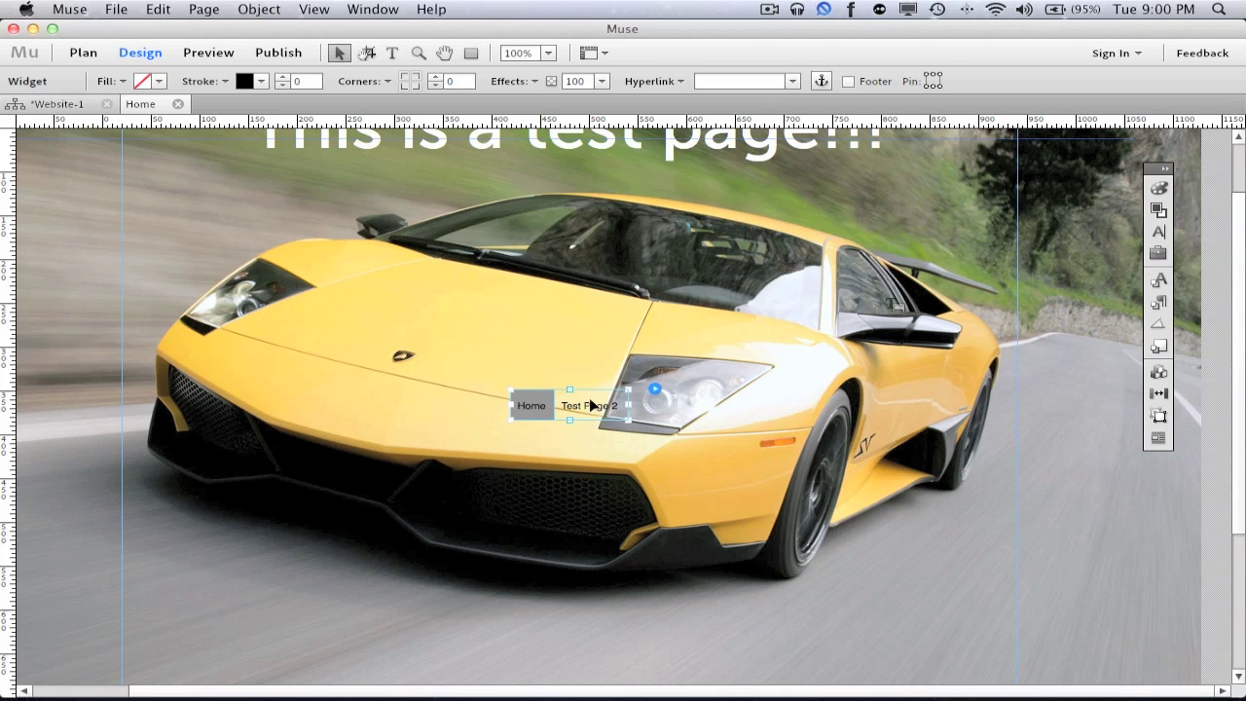
Step: Drag the navigation menu up from the bumper to just below the title
{"action": "left_click", "coordinate": [368, 55]}
{"action": "left_click_drag", "start_coordinate": [635, 428], "coordinate": [694, 462]}
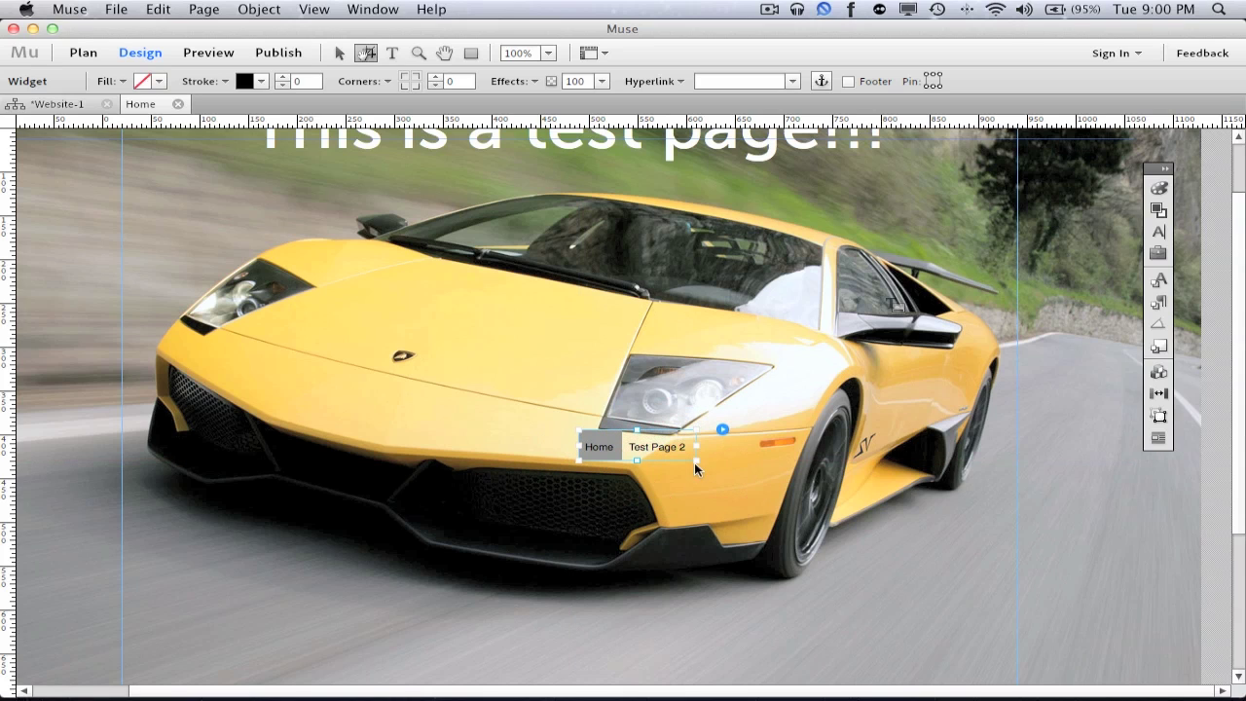
{"action": "left_click_drag", "start_coordinate": [697, 448], "coordinate": [635, 312]}
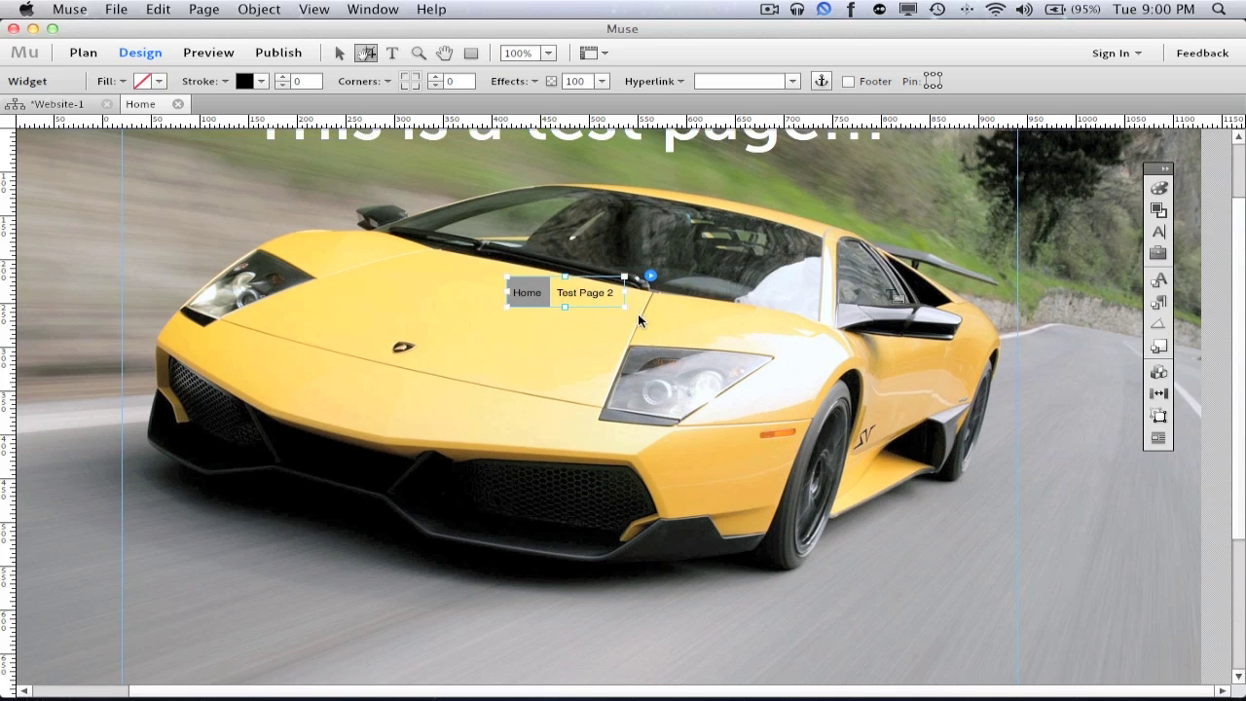
{"action": "scroll", "coordinate": [638, 313], "scroll_direction": "down", "scroll_amount": 3}
Step: Drag the menu up beneath the title and nudge it a little left
{"action": "scroll", "coordinate": [637, 314], "scroll_direction": "up", "scroll_amount": 5}
{"action": "left_click", "coordinate": [591, 380]}
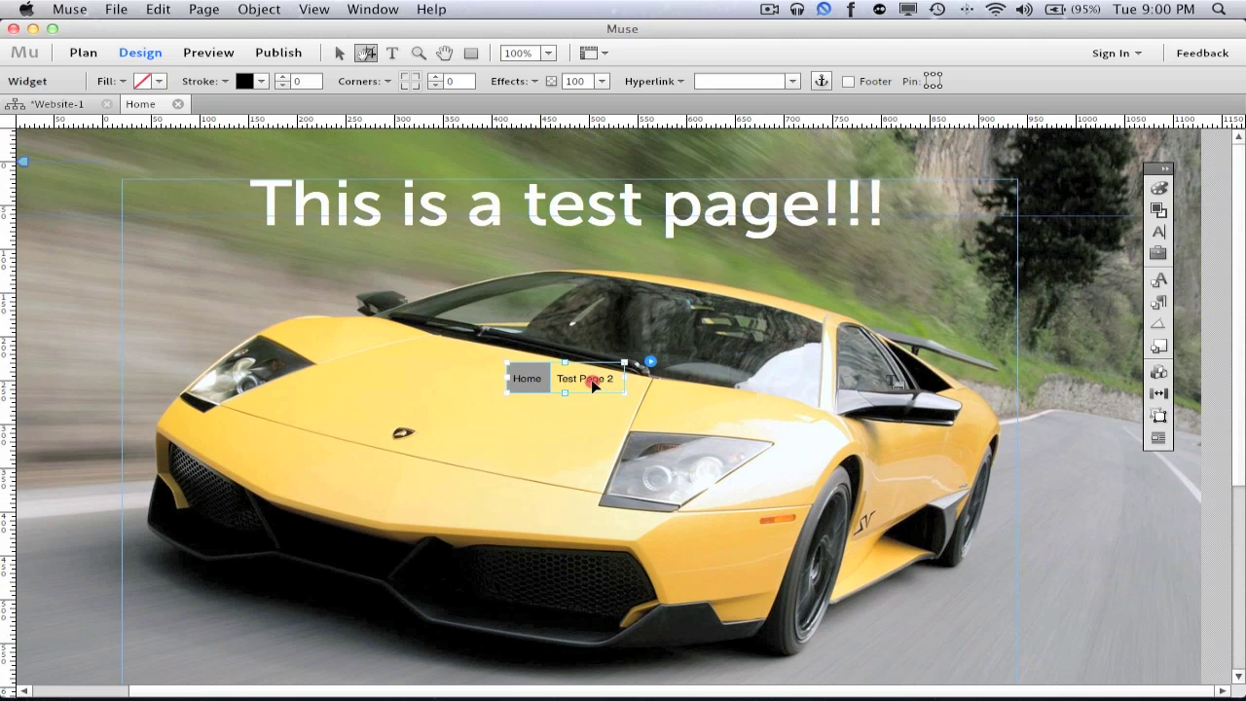
{"action": "left_click_drag", "start_coordinate": [592, 382], "coordinate": [622, 265]}
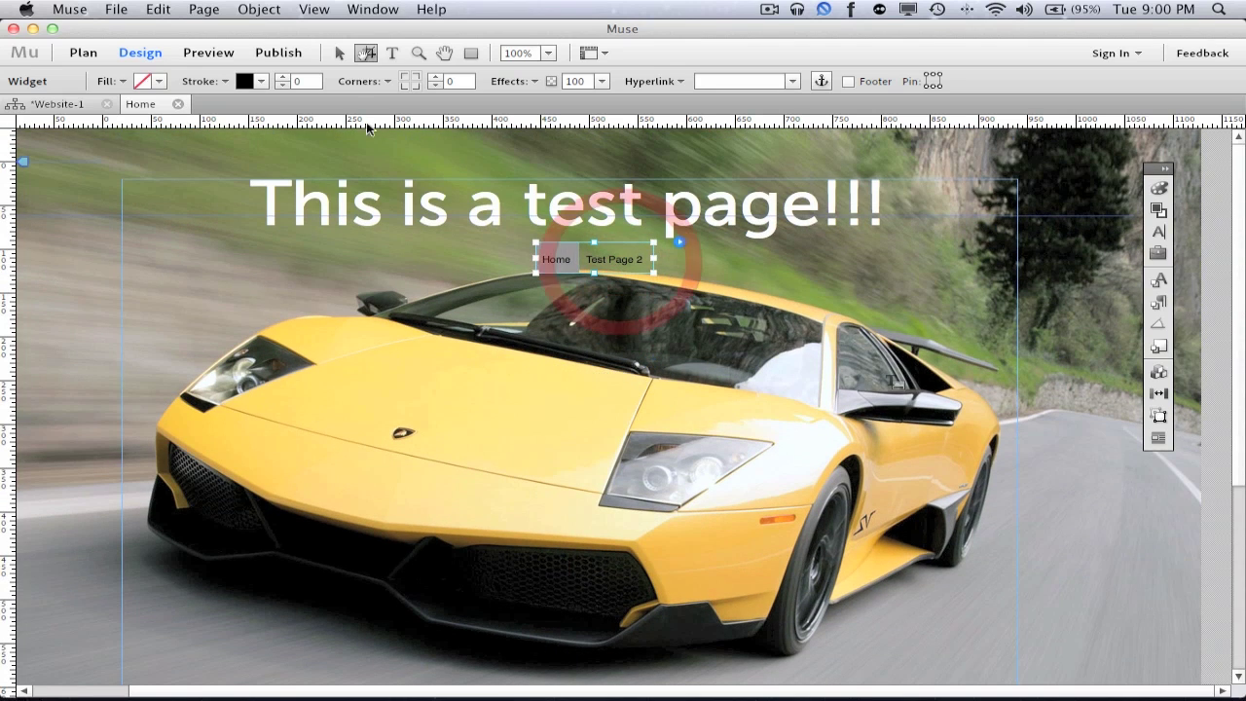
{"action": "left_click", "coordinate": [341, 56]}
{"action": "left_click", "coordinate": [534, 276]}
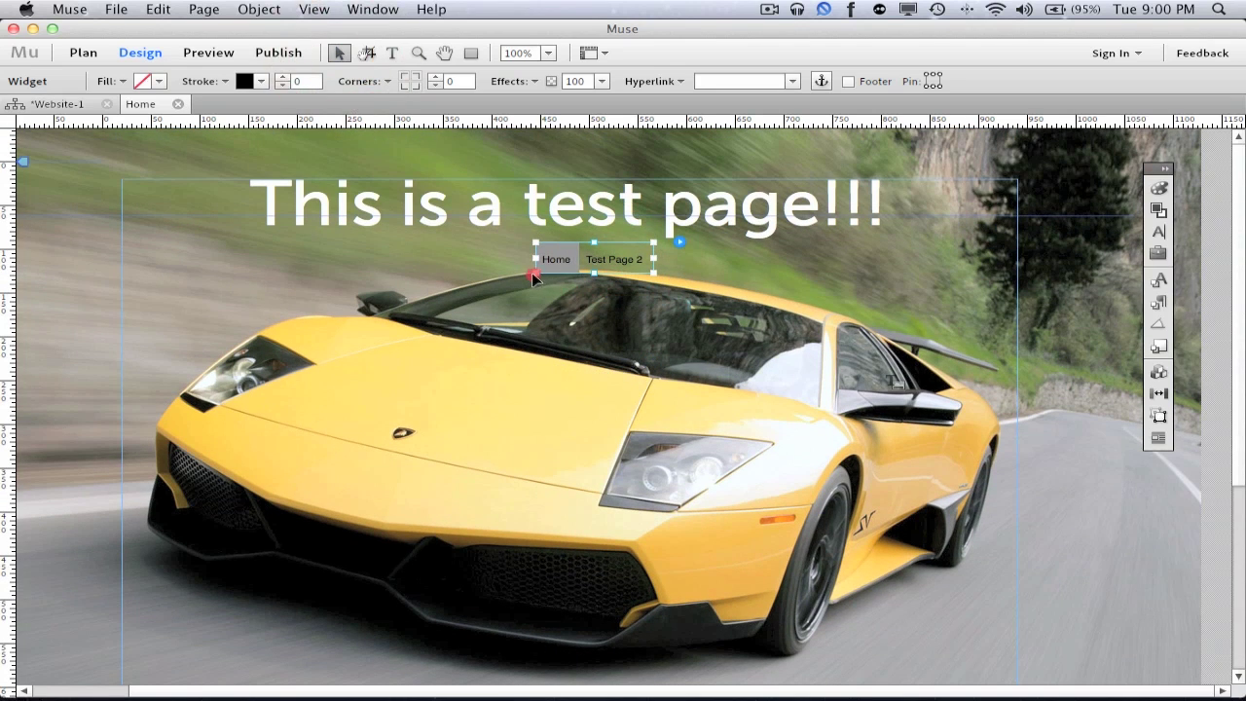
{"action": "left_click_drag", "start_coordinate": [534, 276], "coordinate": [488, 276]}
Step: Undo a stray move and shift the menu right to centre it under the title
{"action": "left_click", "coordinate": [445, 52]}
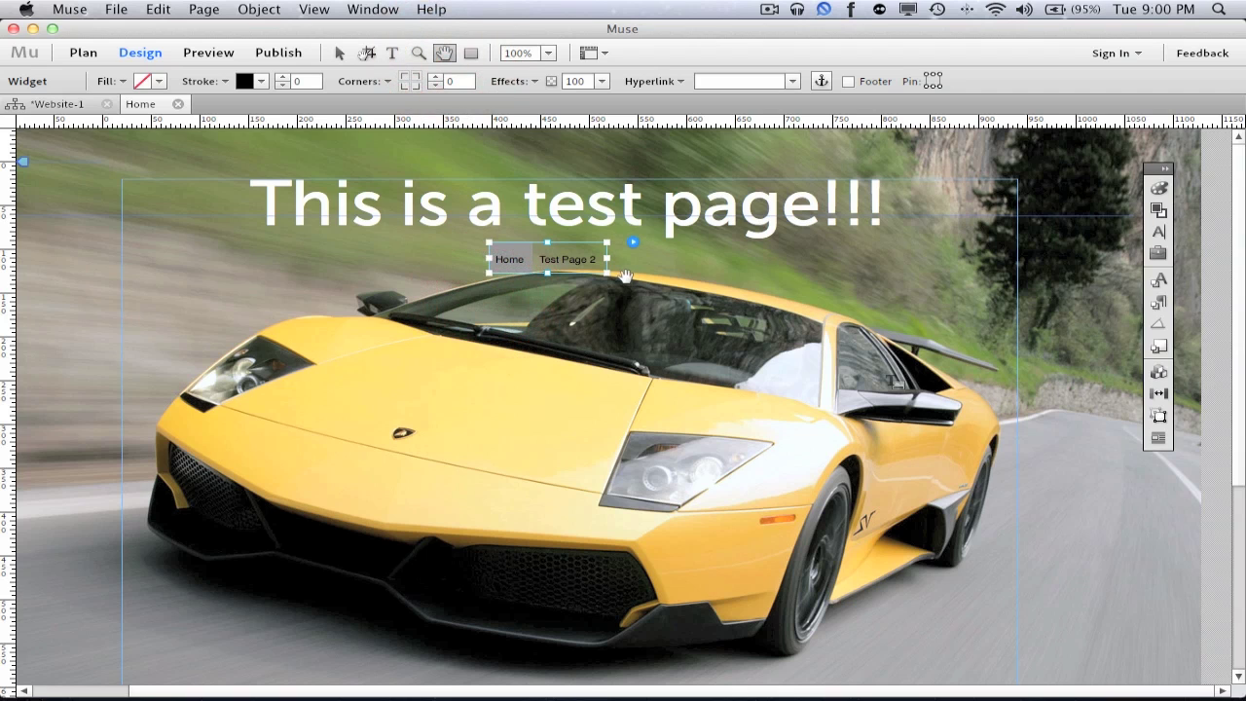
{"action": "left_click_drag", "start_coordinate": [608, 276], "coordinate": [647, 277]}
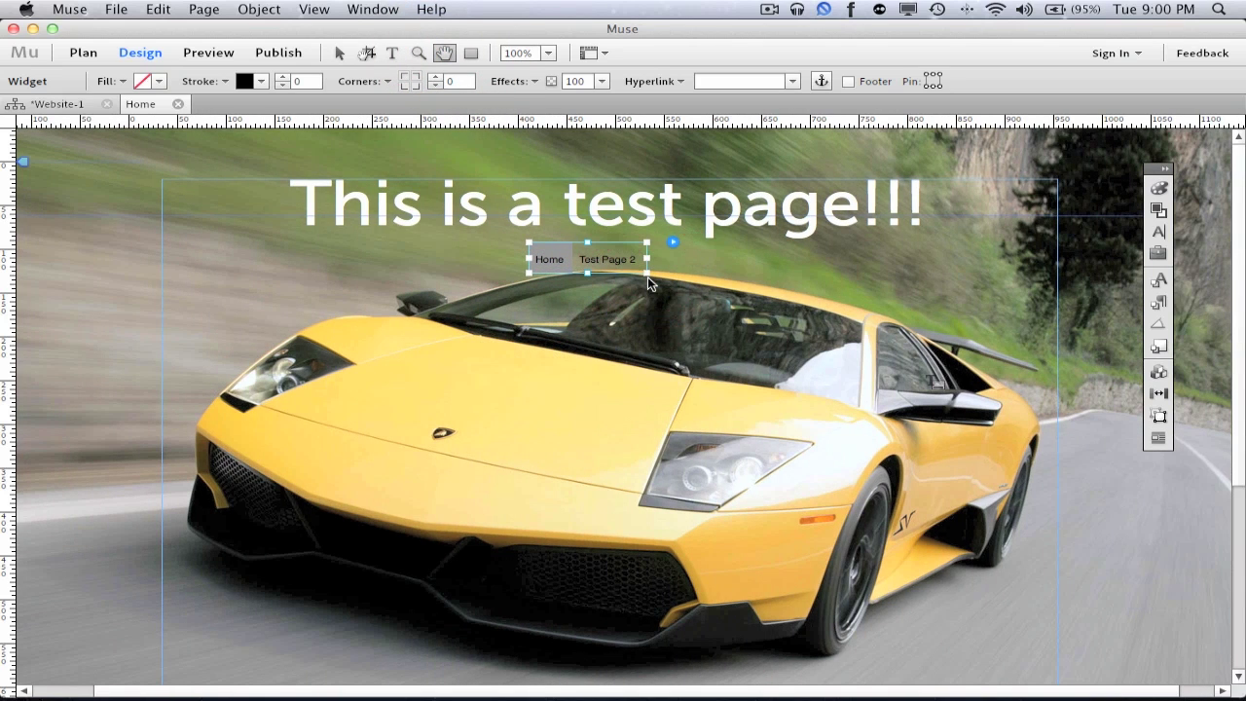
{"action": "key", "text": "v"}
{"action": "key", "text": "super+z"}
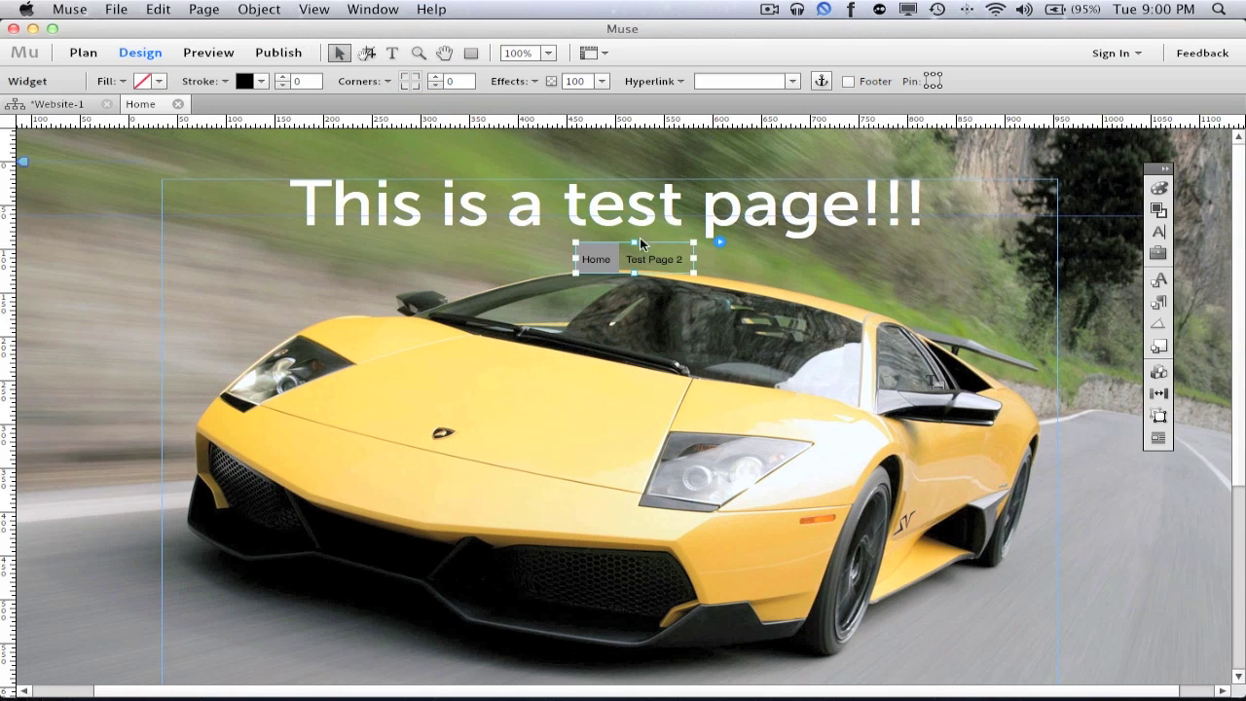
{"action": "left_click_drag", "start_coordinate": [575, 272], "coordinate": [513, 272]}
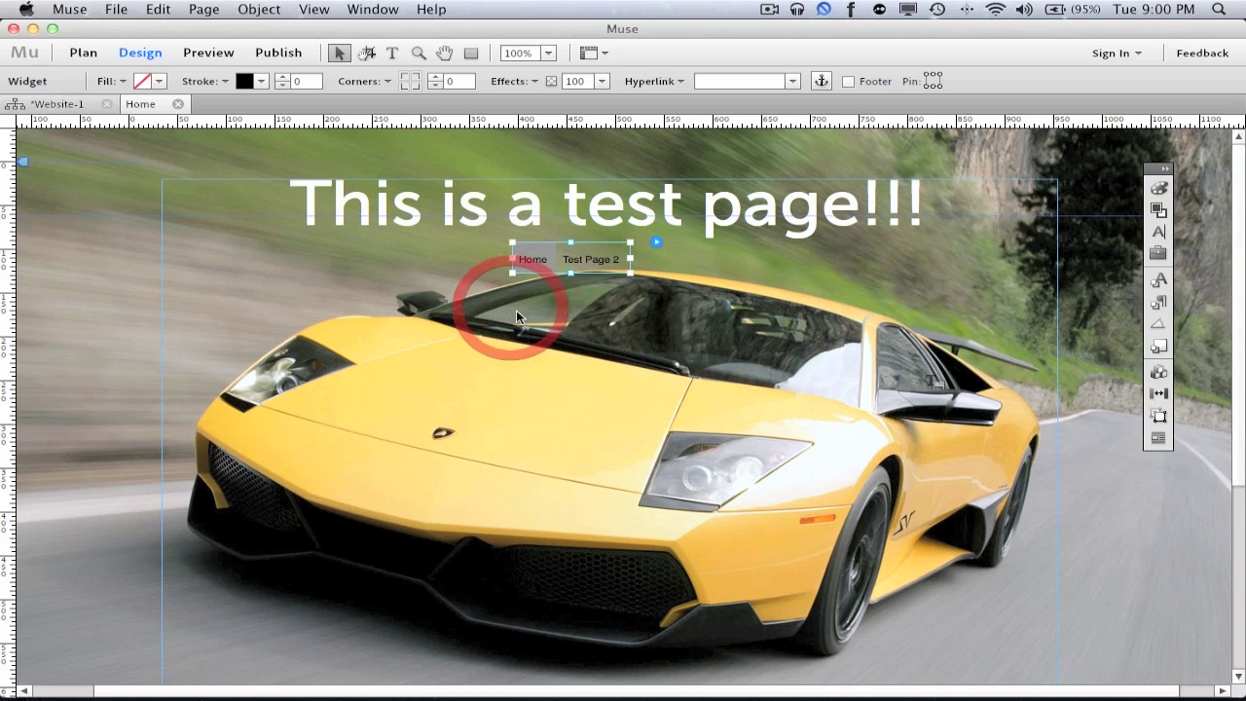
{"action": "left_click_drag", "start_coordinate": [586, 262], "coordinate": [665, 269]}
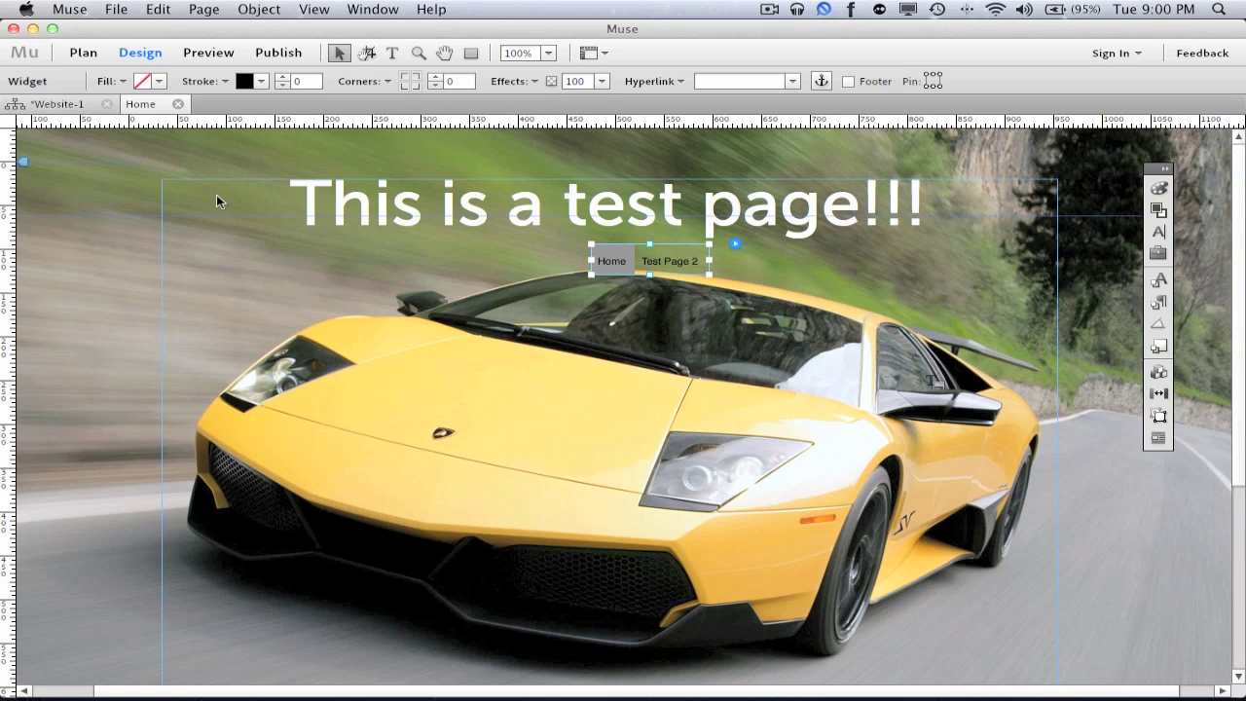
Step: Check the site plan, preview the Home page, follow the Test Page 2 link, then start publishing
{"action": "left_click", "coordinate": [39, 105]}
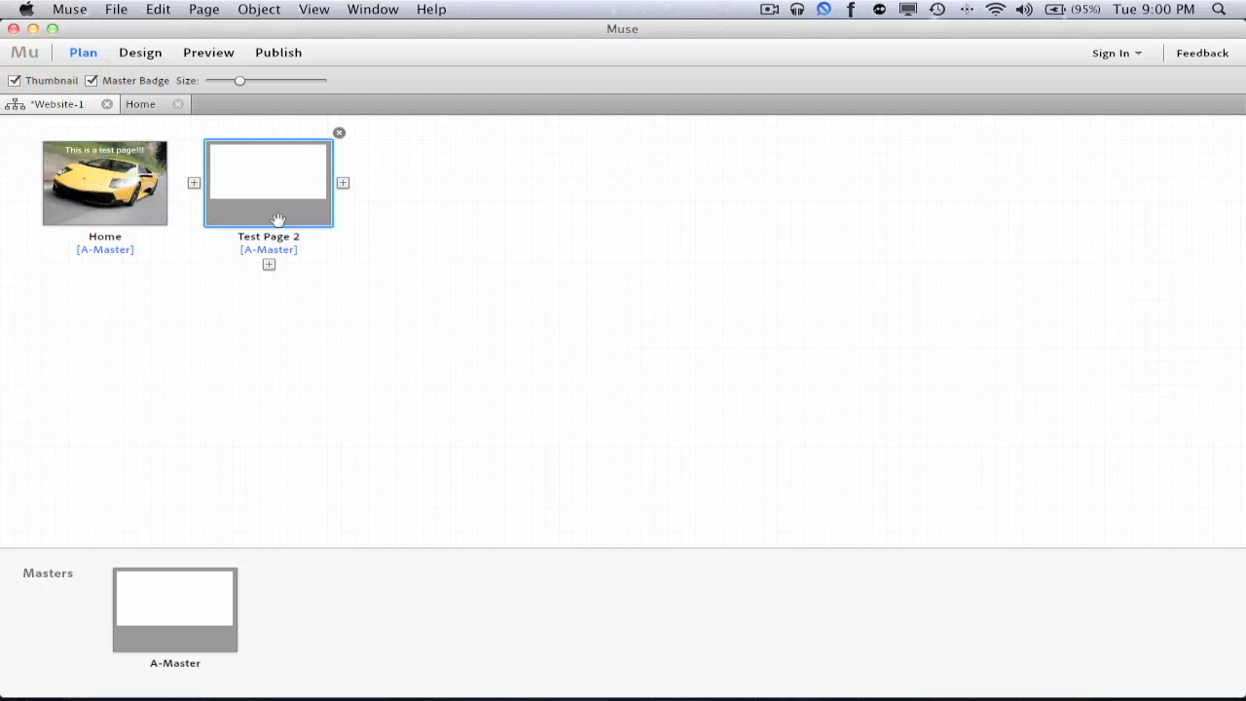
{"action": "left_click", "coordinate": [139, 105]}
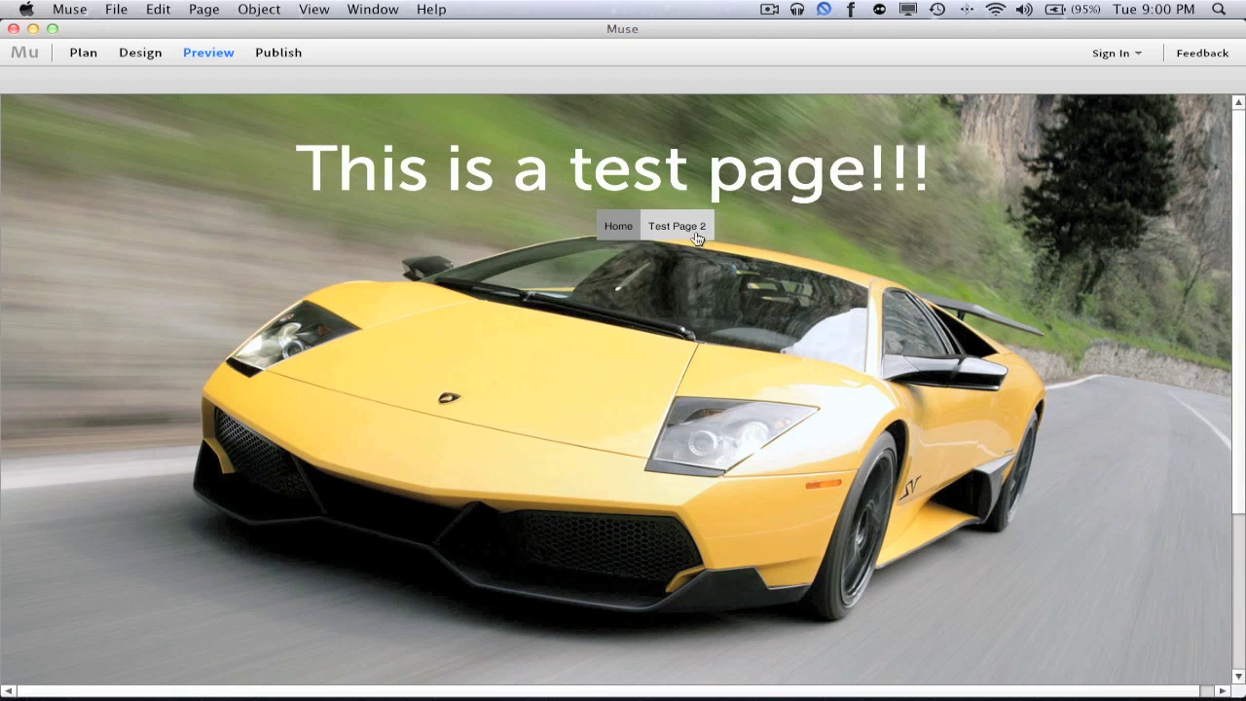
{"action": "scroll", "coordinate": [769, 404], "scroll_direction": "down", "scroll_amount": 5}
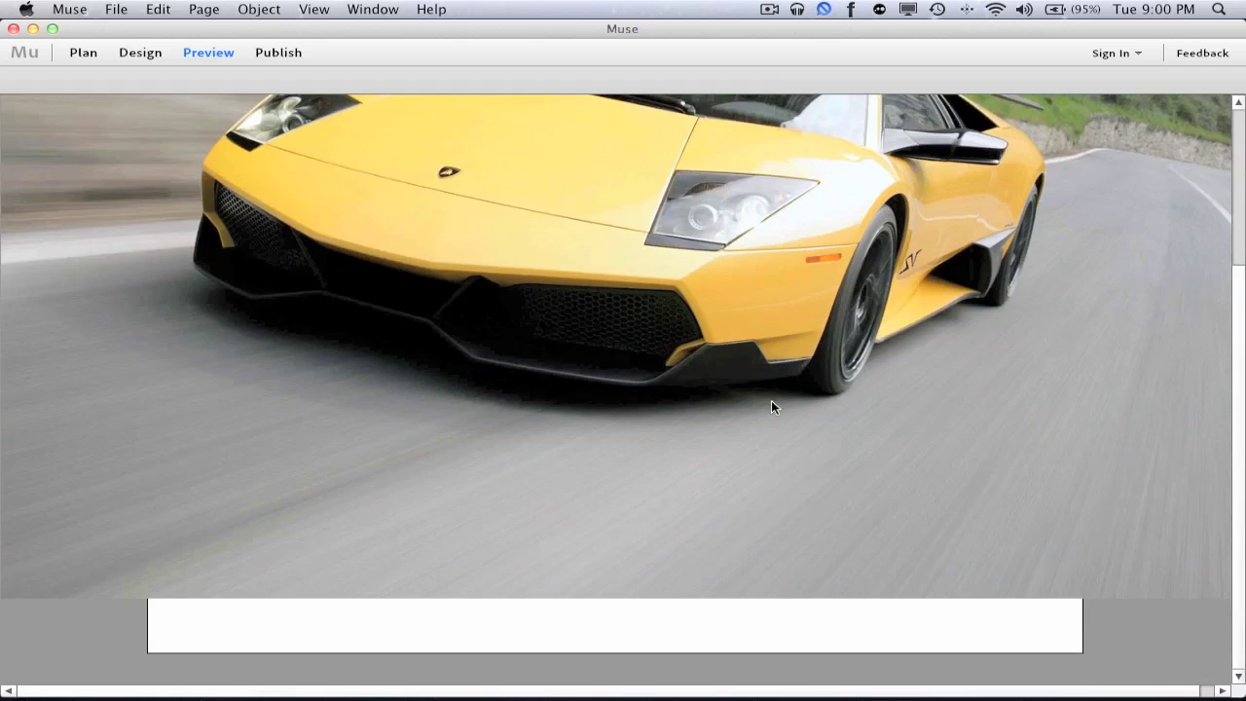
{"action": "scroll", "coordinate": [769, 404], "scroll_direction": "up", "scroll_amount": 5}
{"action": "scroll", "coordinate": [769, 404], "scroll_direction": "down", "scroll_amount": 5}
{"action": "scroll", "coordinate": [769, 404], "scroll_direction": "up", "scroll_amount": 5}
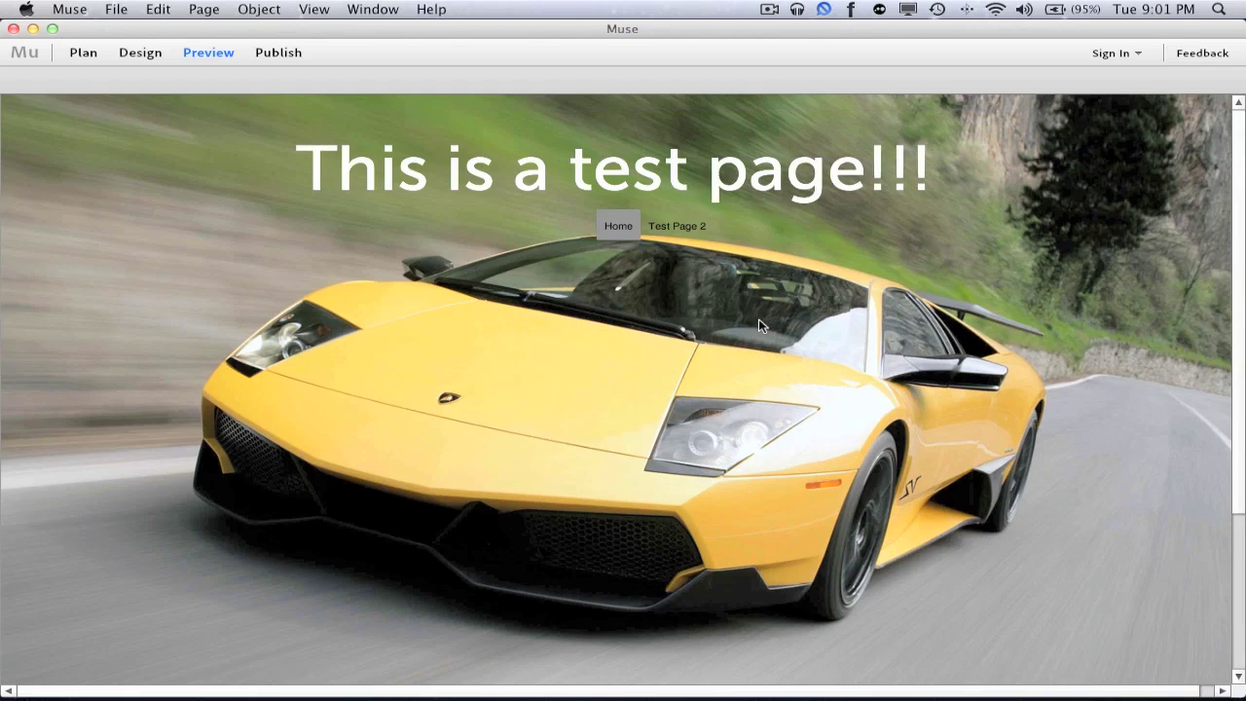
{"action": "left_click", "coordinate": [678, 227]}
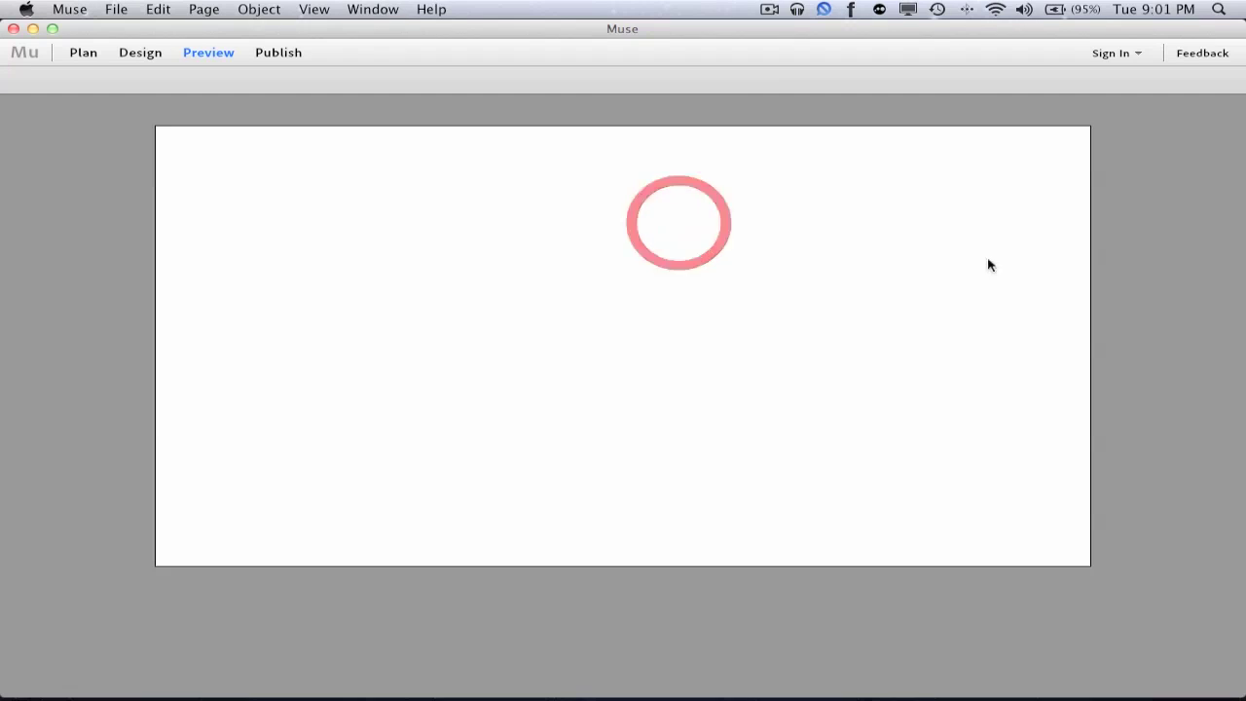
{"action": "left_click", "coordinate": [261, 54]}
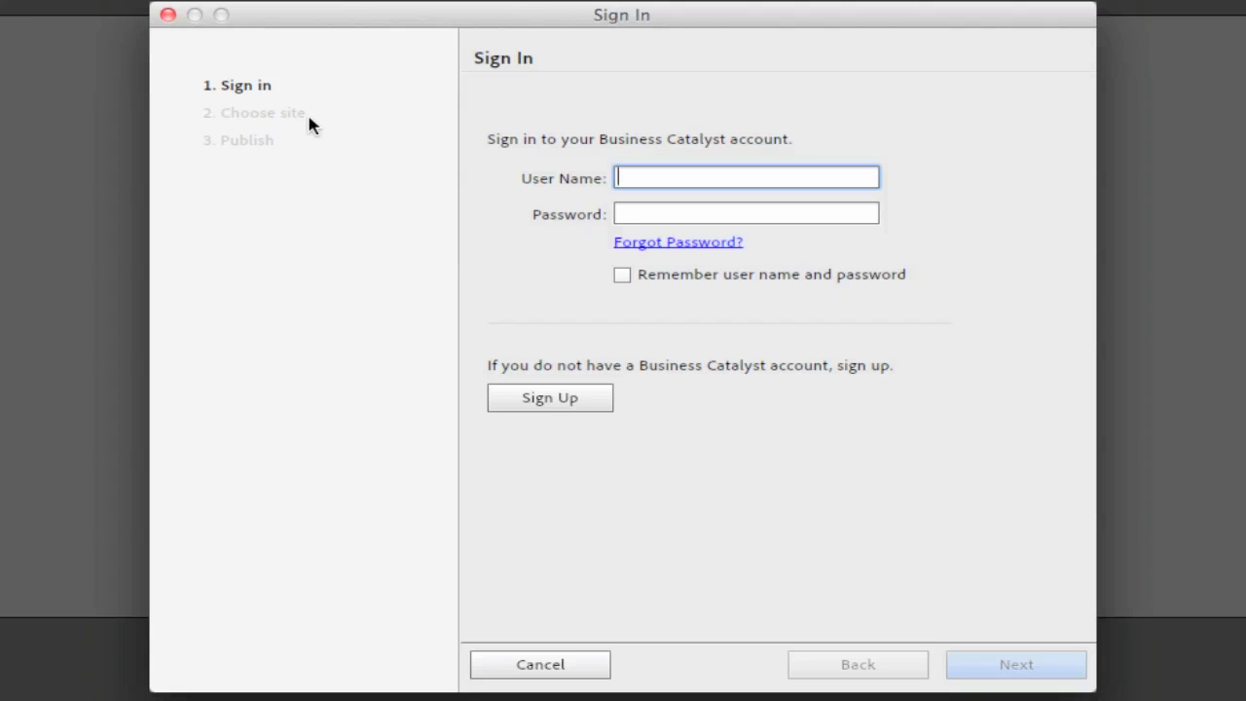
{"action": "left_click", "coordinate": [539, 667]}
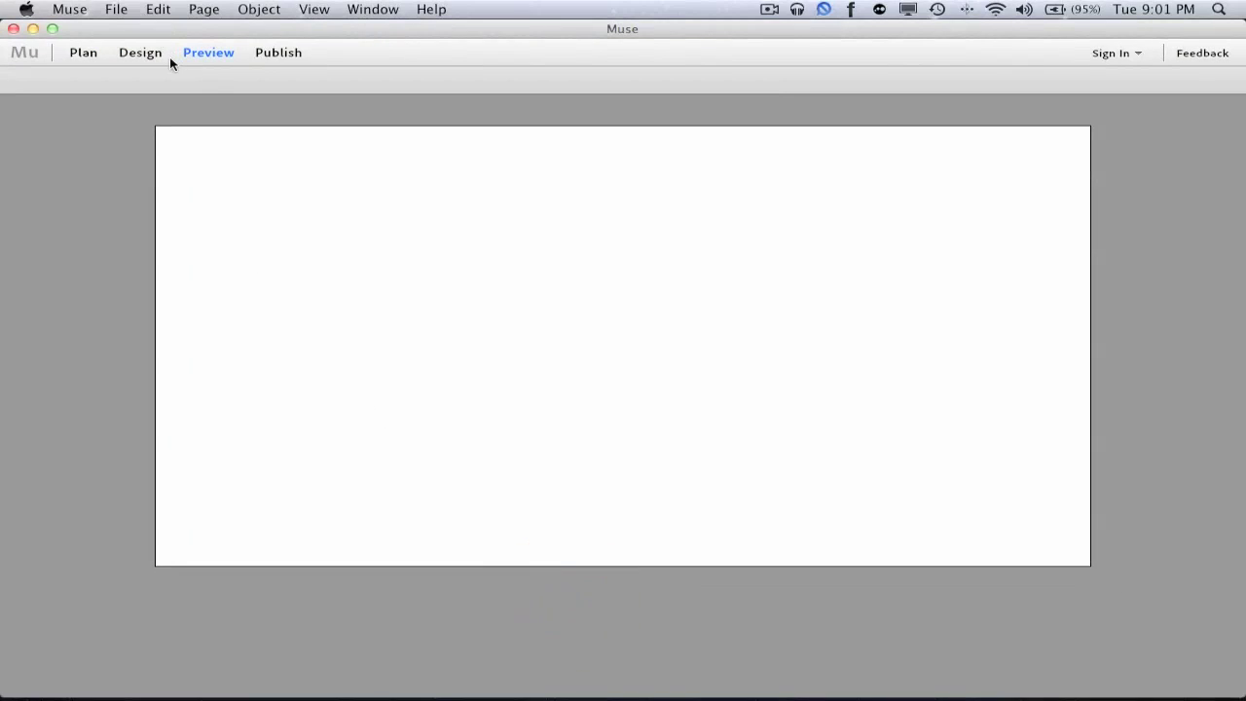
Step: Choose File > Export as HTML to export the site to the MuseExport folder in Documents
{"action": "left_click", "coordinate": [116, 9]}
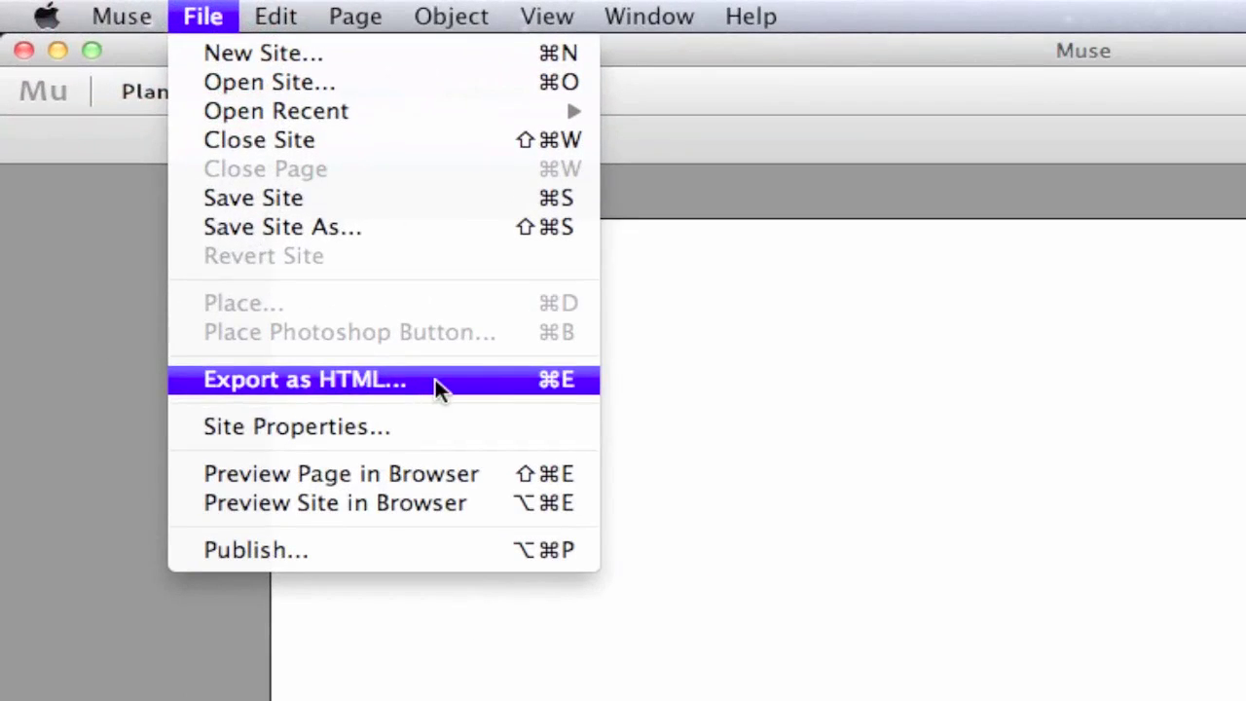
{"action": "left_click", "coordinate": [436, 379]}
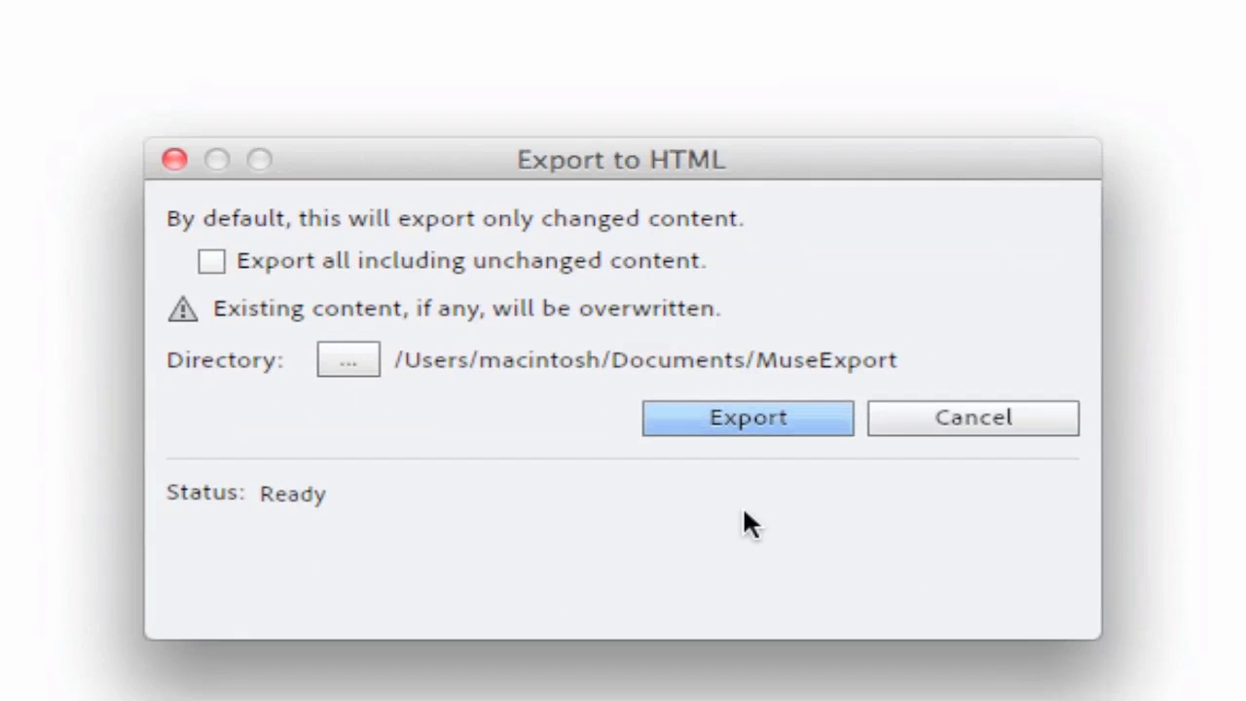